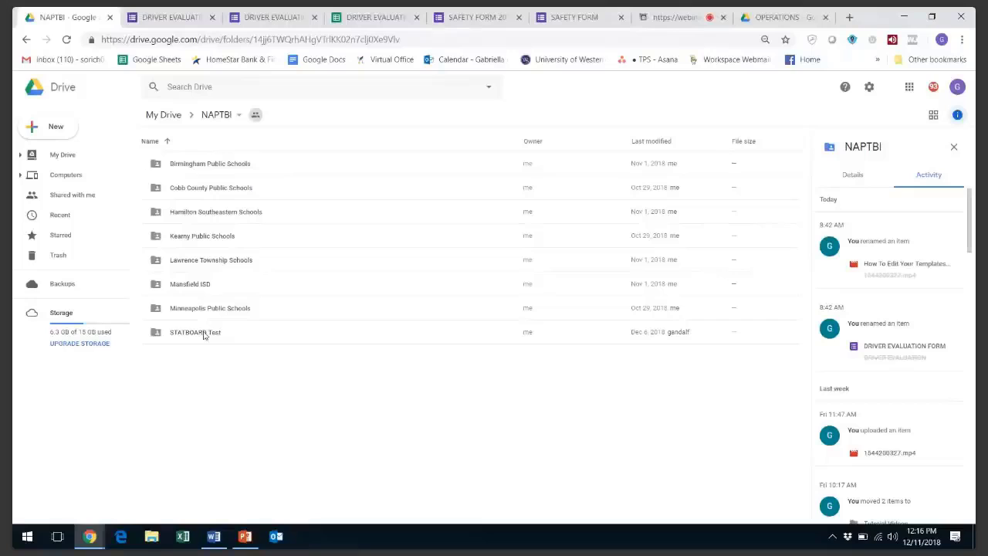
Open the STATBOARD Test folder, view its Tutorial Videos subfolder, and return to STATBOARD Test
{"action": "double_click", "coordinate": [205, 335]}
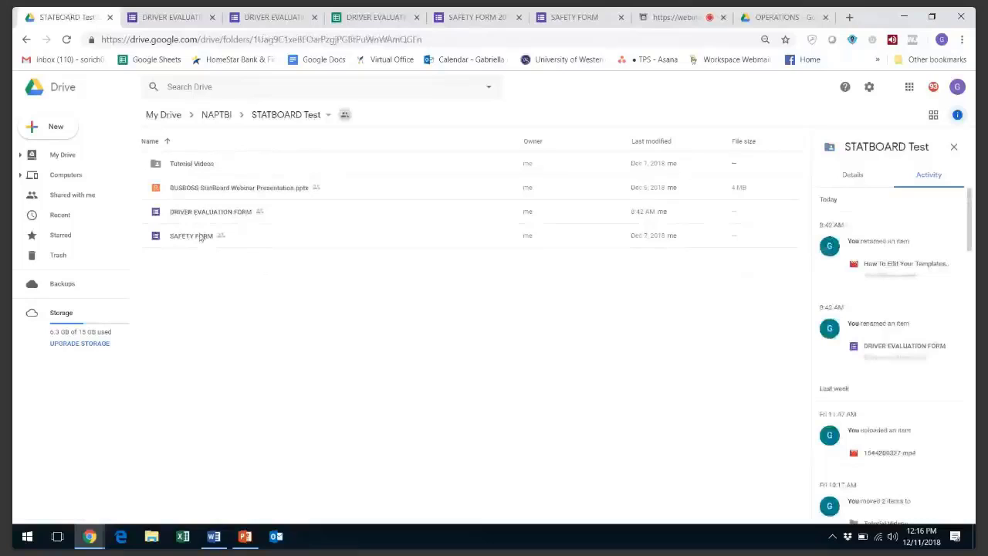
{"action": "double_click", "coordinate": [194, 168]}
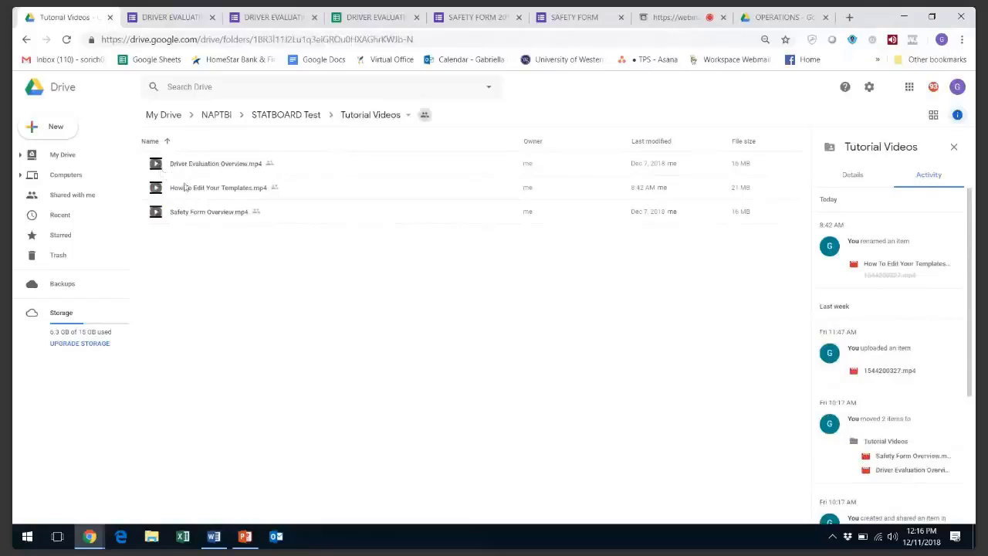
{"action": "left_click", "coordinate": [274, 114]}
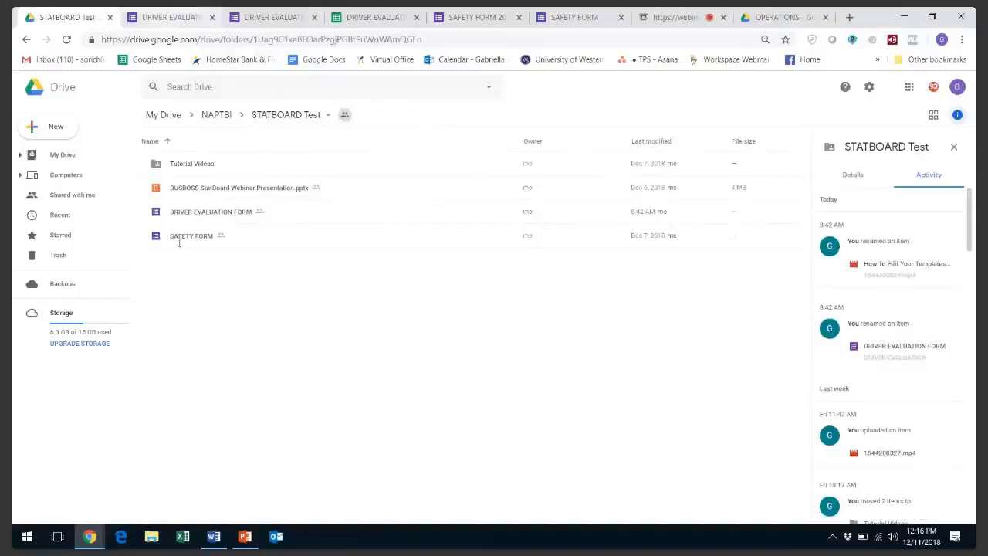
Switch to the DRIVER EVALUATION FORM editor and look over its opening questions
{"action": "left_click", "coordinate": [165, 17]}
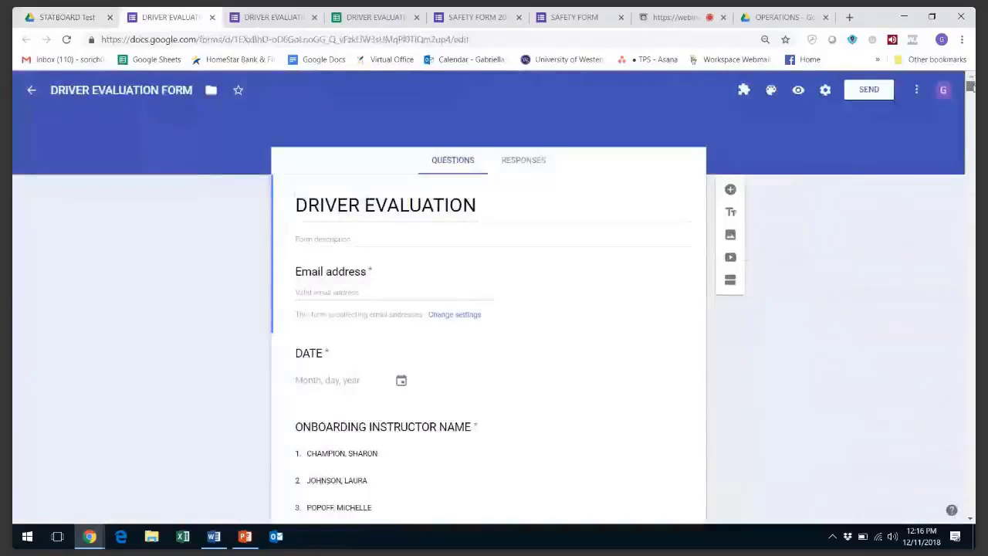
{"action": "left_click_drag", "start_coordinate": [971, 86], "coordinate": [973, 90]}
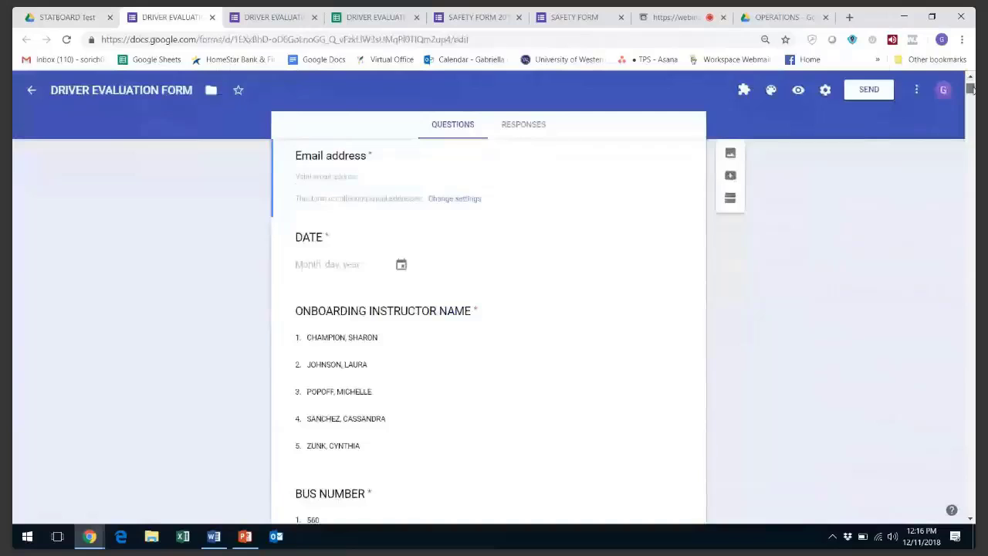
{"action": "scroll", "coordinate": [648, 166], "scroll_direction": "up", "scroll_amount": 2}
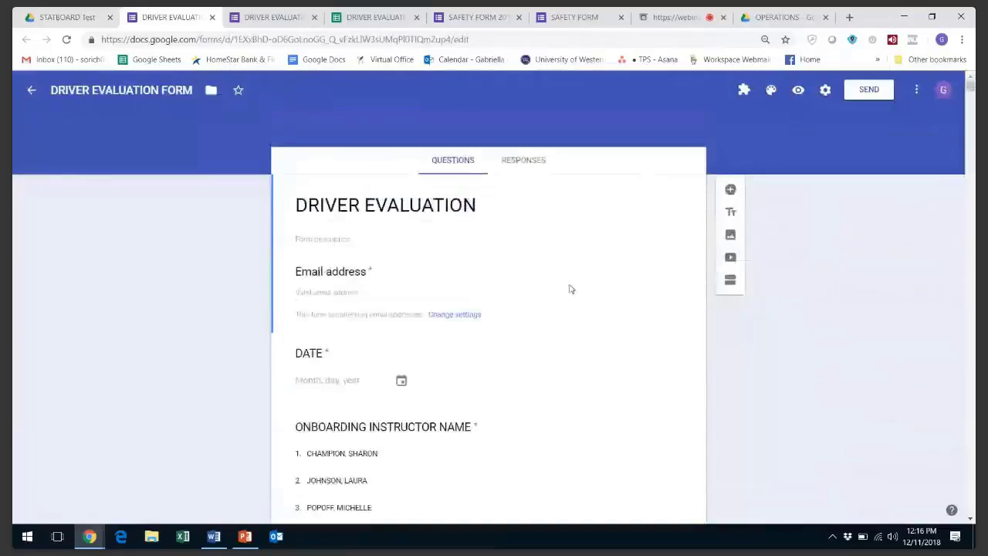
Try editing the title text of the DATE question in the driver evaluation form
{"action": "left_click", "coordinate": [449, 382]}
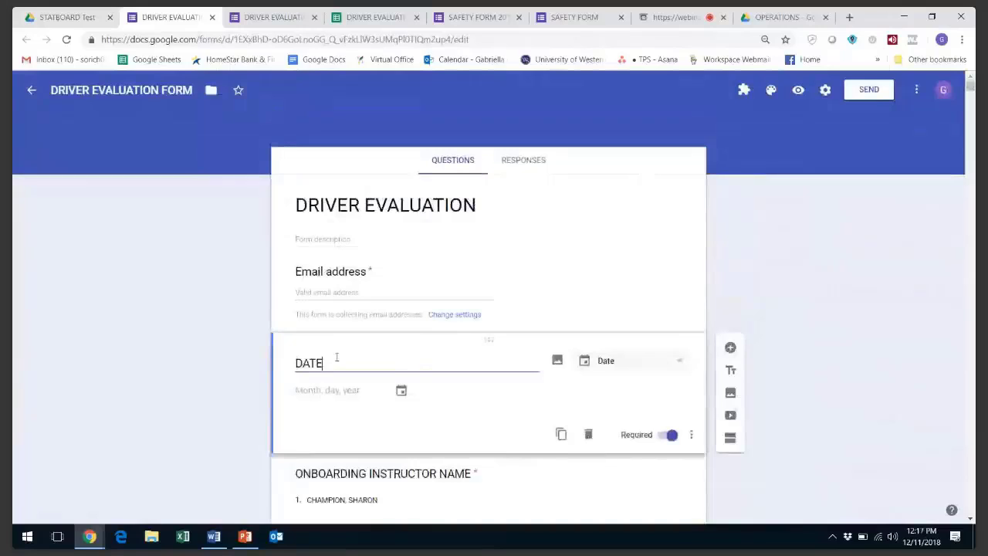
{"action": "type", "text": "M"}
{"action": "key", "text": "BackSpace"}
{"action": "key", "text": "BackSpace"}
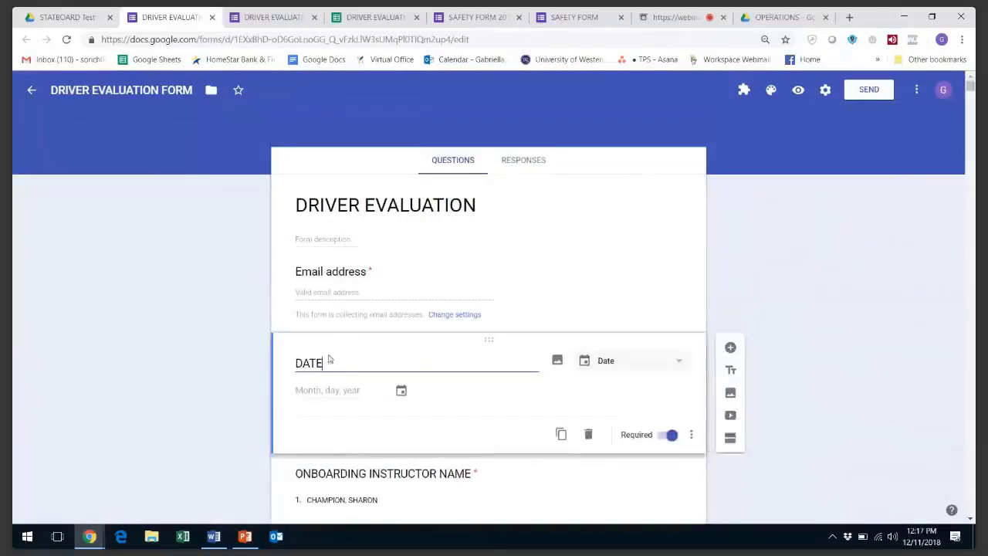
{"action": "left_click", "coordinate": [219, 372]}
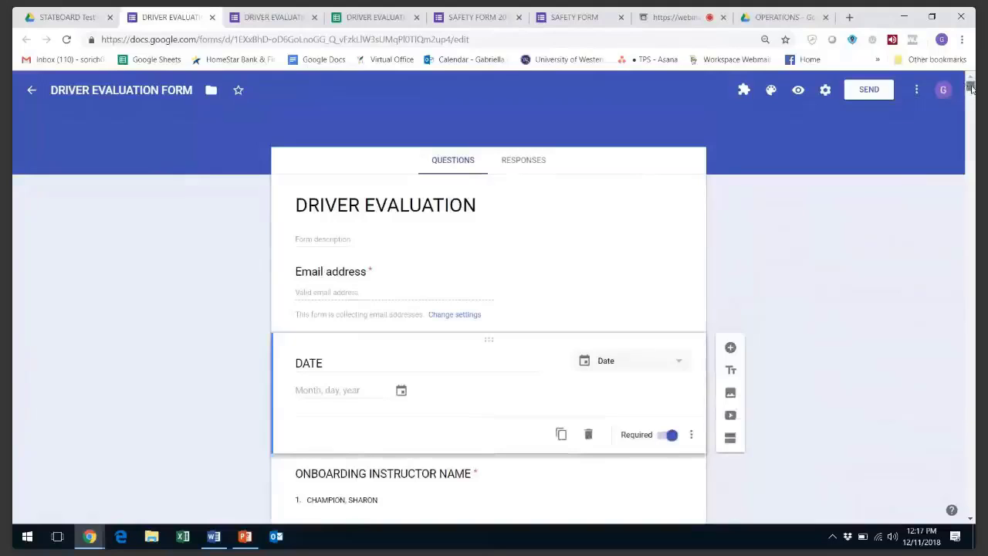
{"action": "left_click_drag", "start_coordinate": [971, 88], "coordinate": [971, 90]}
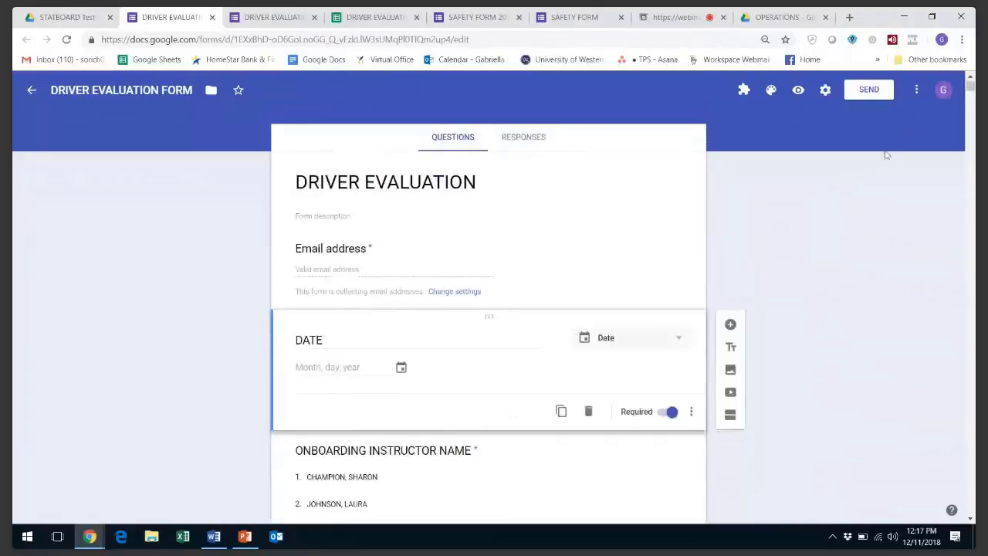
{"action": "left_click_drag", "start_coordinate": [970, 89], "coordinate": [971, 86]}
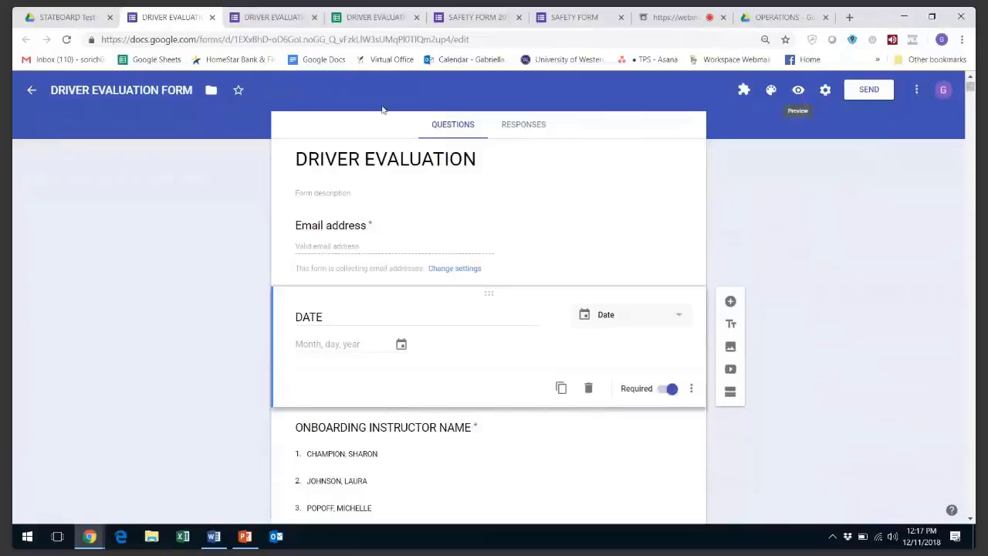
Switch to the live DRIVER EVALUATION form and check its email address and date fields
{"action": "left_click", "coordinate": [264, 12]}
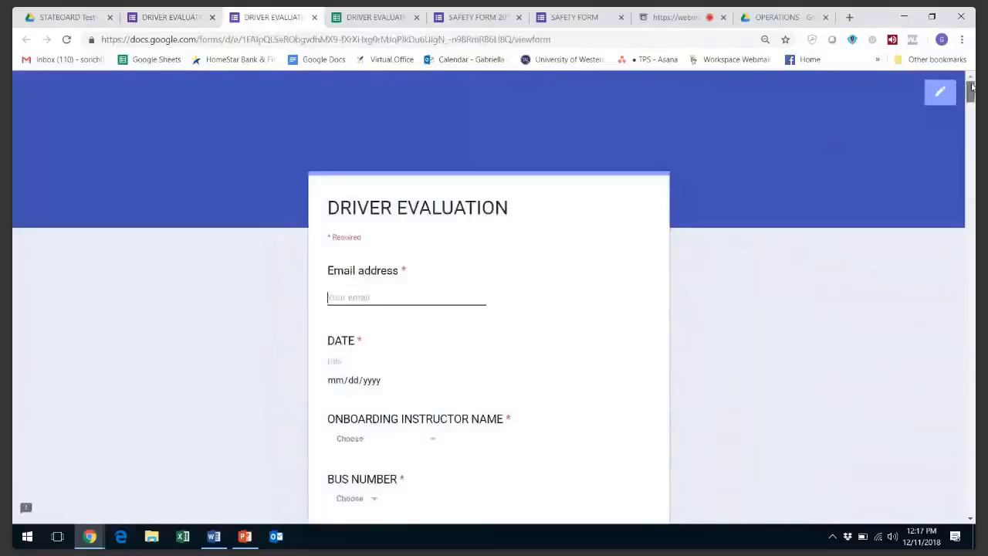
{"action": "scroll", "coordinate": [972, 87], "scroll_direction": "down", "scroll_amount": 1}
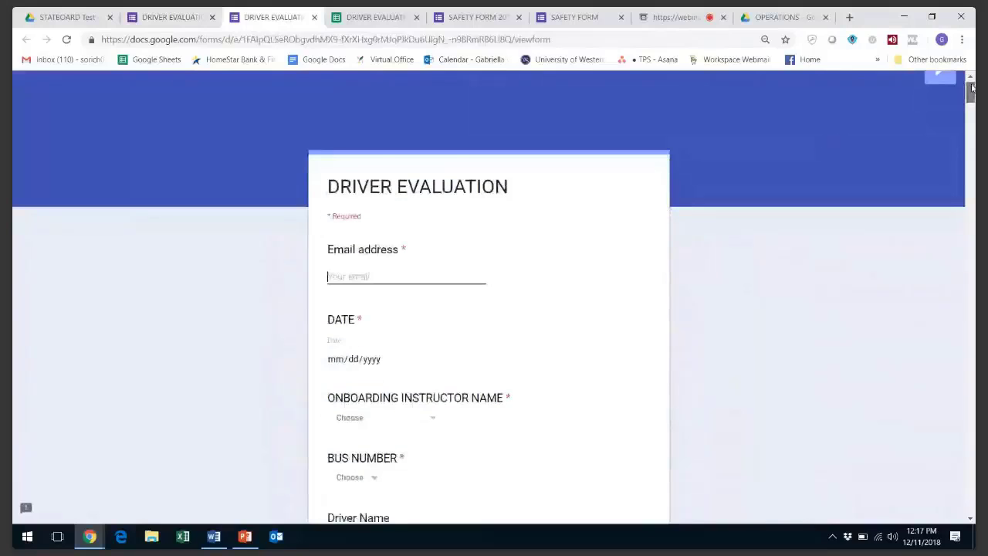
{"action": "scroll", "coordinate": [972, 87], "scroll_direction": "down", "scroll_amount": 2}
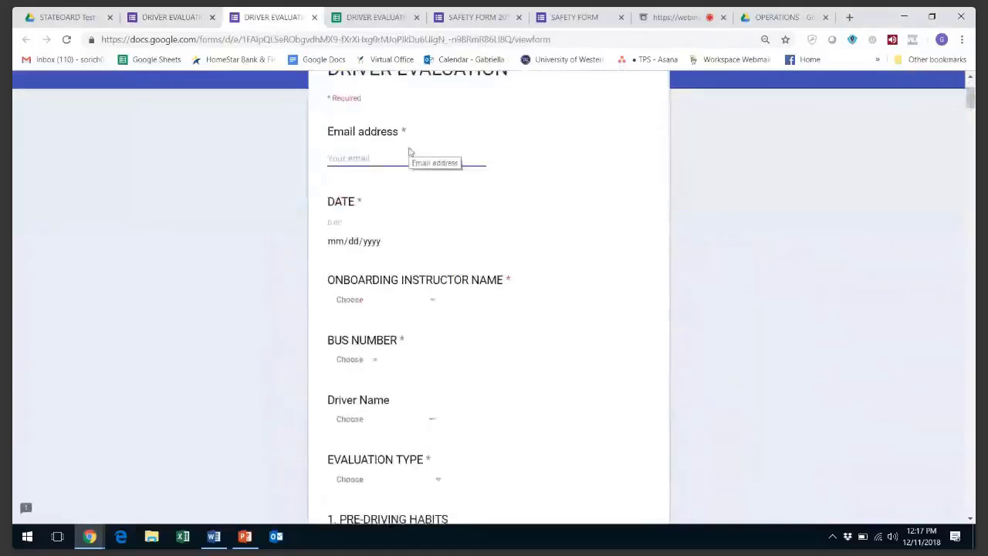
{"action": "left_click", "coordinate": [371, 243]}
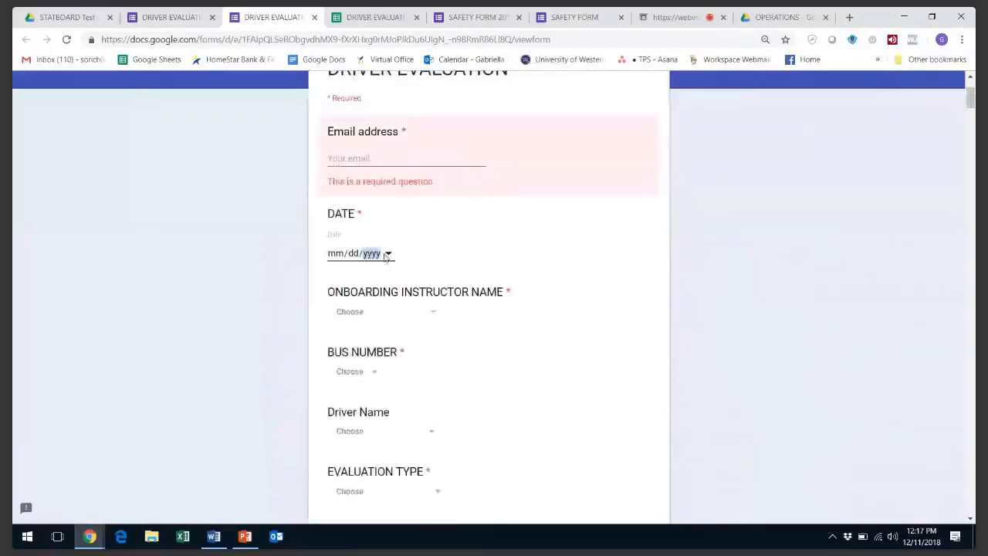
{"action": "left_click", "coordinate": [768, 154]}
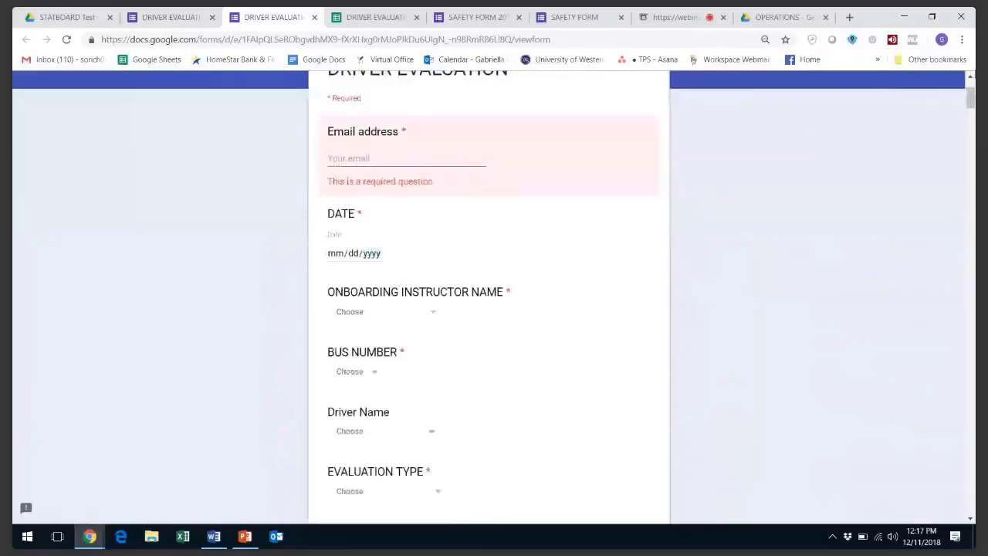
Inspect the answer lists for the onboarding instructor name and bus number without choosing an answer
{"action": "left_click_drag", "start_coordinate": [972, 96], "coordinate": [972, 102]}
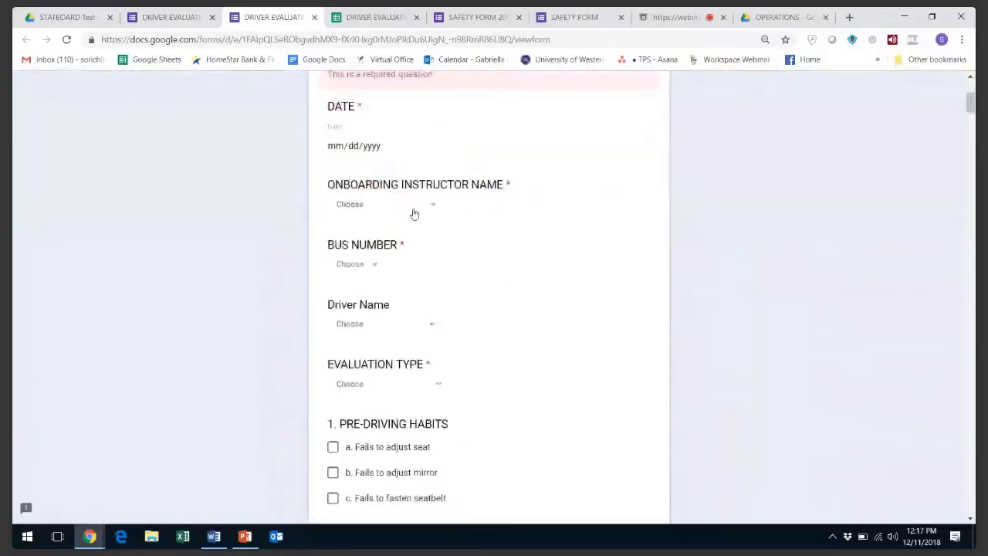
{"action": "left_click", "coordinate": [413, 209]}
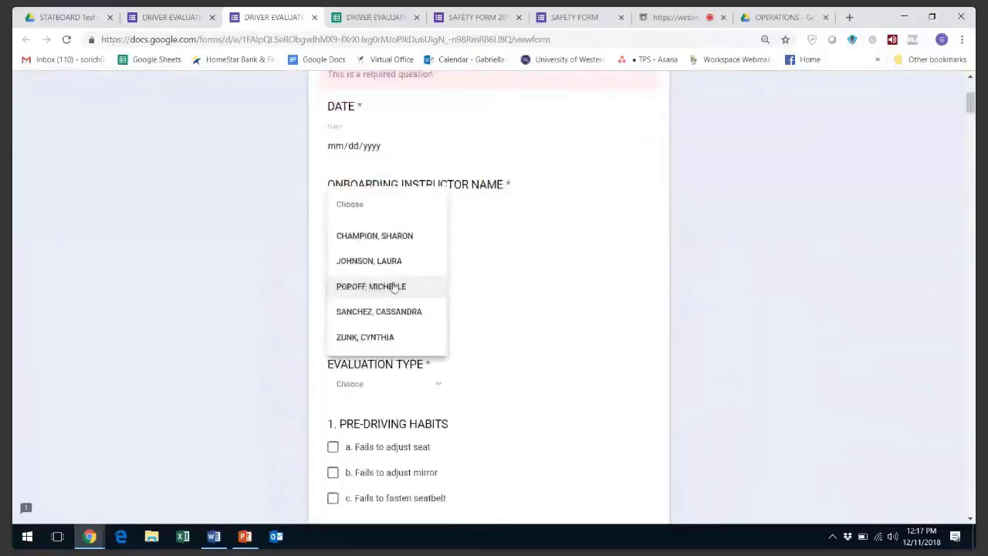
{"action": "left_click", "coordinate": [517, 248]}
{"action": "left_click", "coordinate": [374, 265]}
{"action": "left_click", "coordinate": [506, 251]}
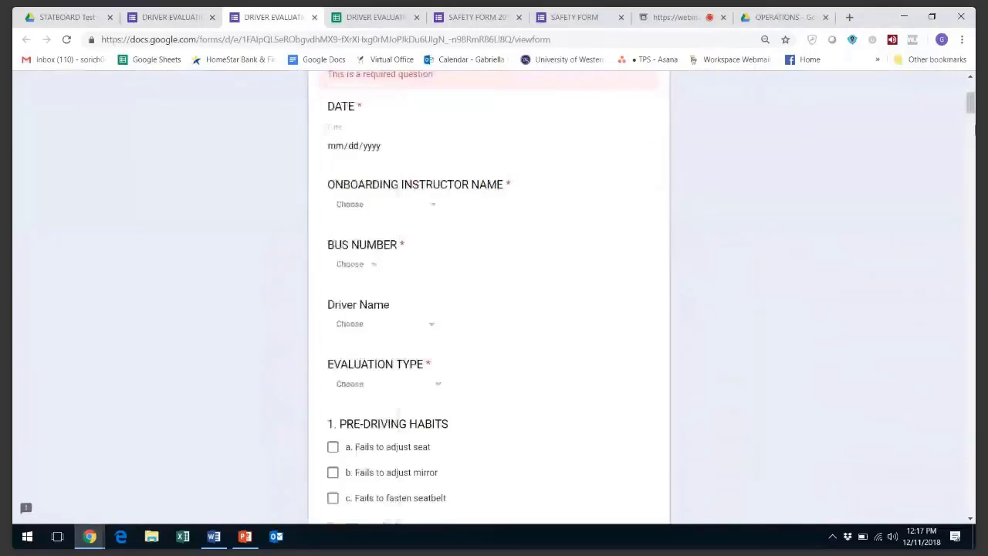
Review the remaining live form questions, from the evaluation type and pre-driving habits through the second comments section and submission area
{"action": "left_click_drag", "start_coordinate": [972, 112], "coordinate": [973, 121]}
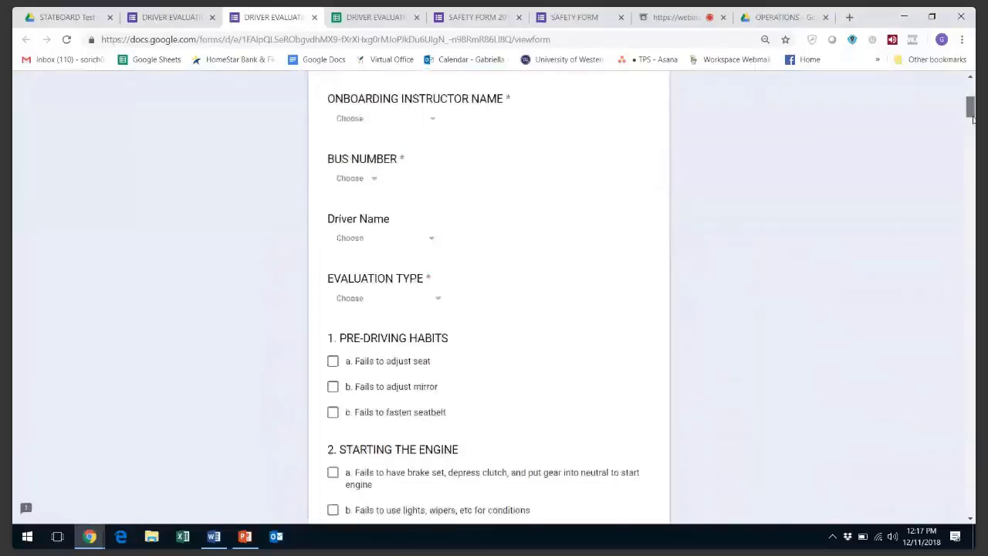
{"action": "scroll", "coordinate": [399, 201], "scroll_direction": "down", "scroll_amount": 1}
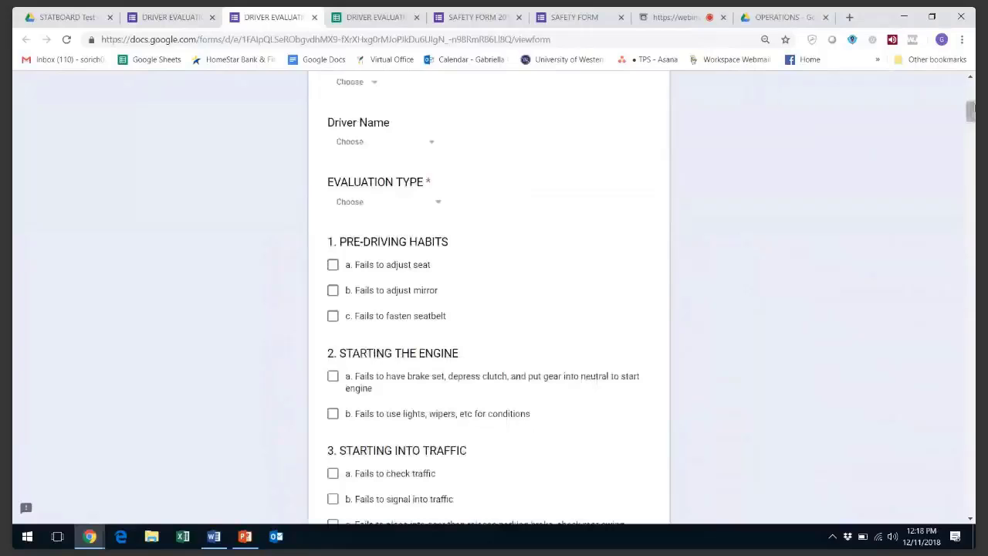
{"action": "left_click_drag", "start_coordinate": [974, 110], "coordinate": [973, 112]}
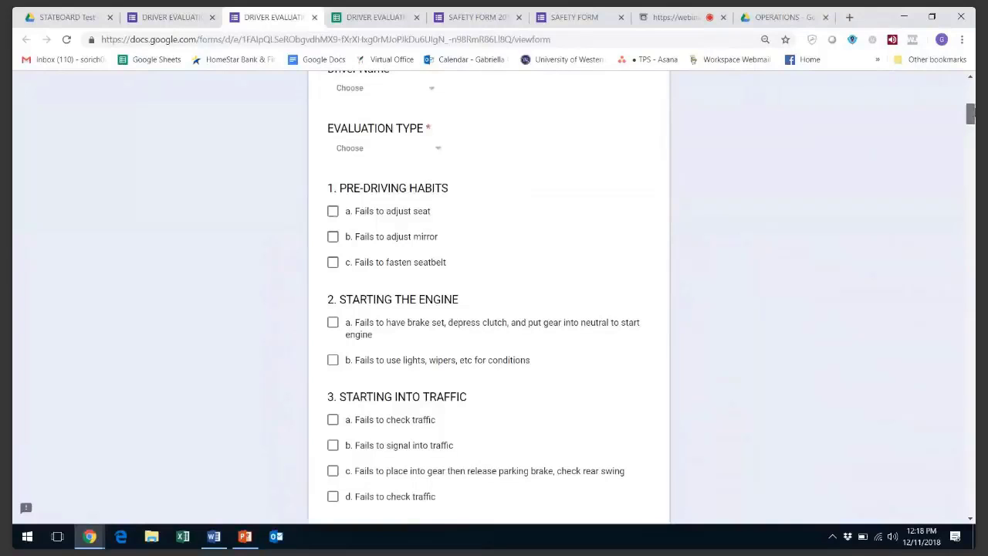
{"action": "left_click_drag", "start_coordinate": [974, 113], "coordinate": [973, 113]}
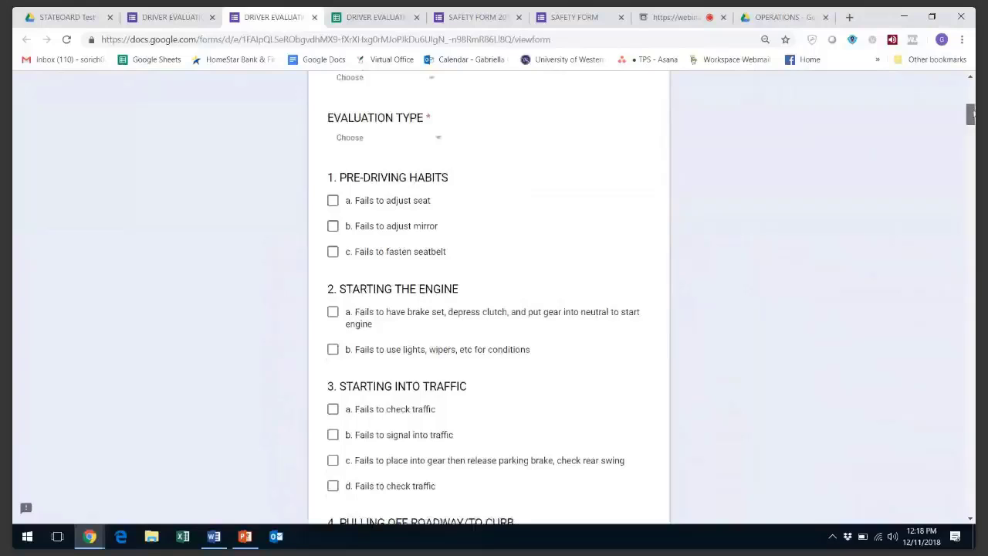
{"action": "left_click_drag", "start_coordinate": [974, 114], "coordinate": [971, 142]}
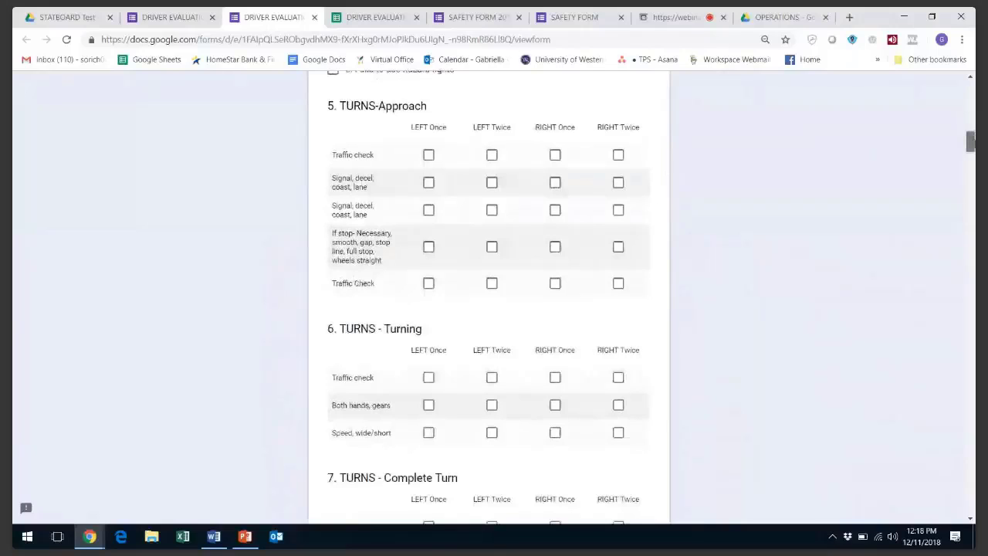
{"action": "left_click_drag", "start_coordinate": [971, 142], "coordinate": [973, 373]}
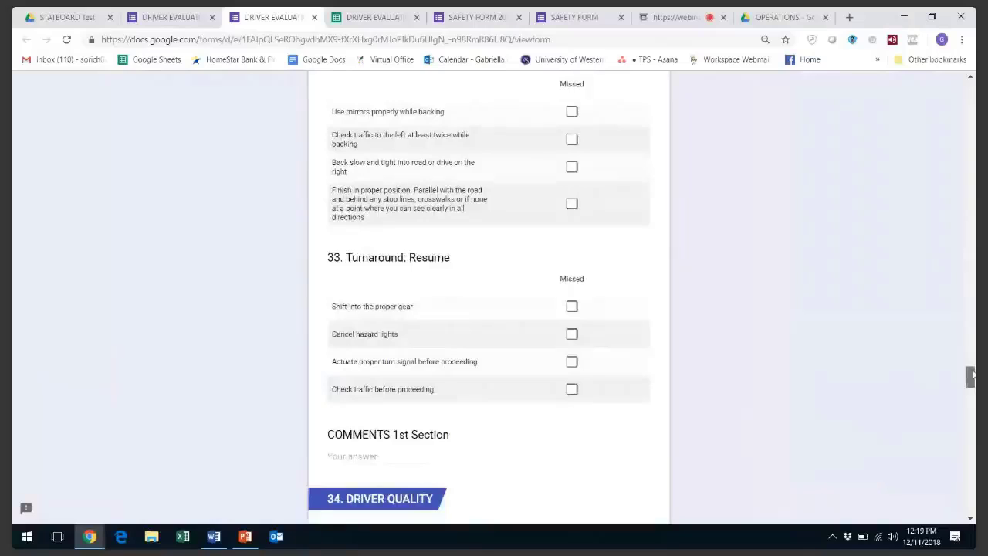
{"action": "left_click_drag", "start_coordinate": [973, 375], "coordinate": [972, 503]}
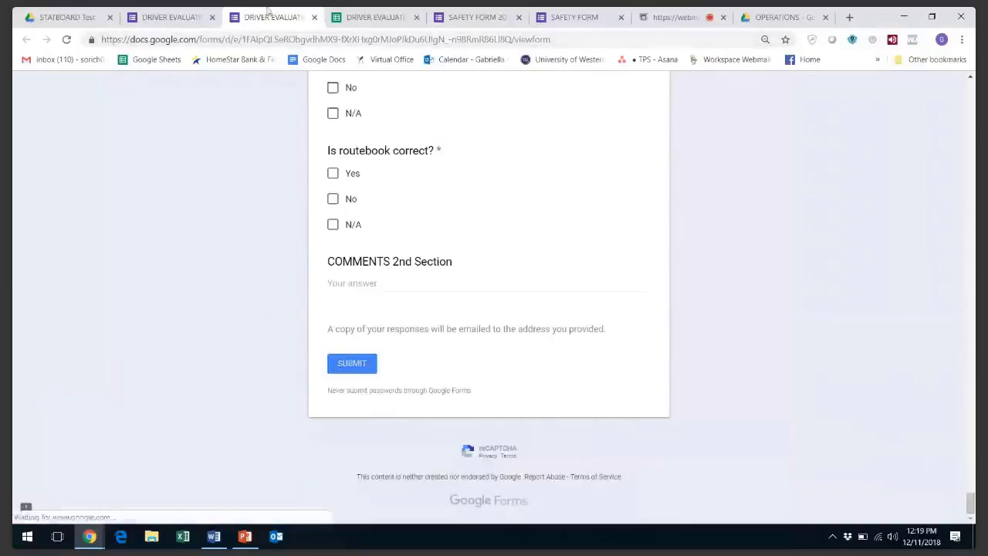
Open the DRIVER EVALUATION 2018-2019 form from the OPERATIONS folder and show its response summary
{"action": "left_click", "coordinate": [170, 17]}
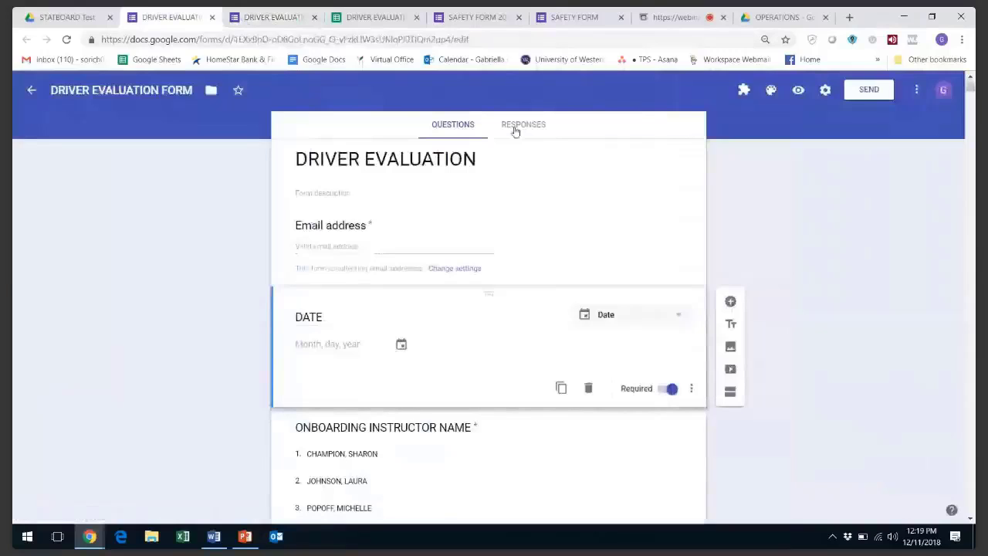
{"action": "left_click", "coordinate": [768, 11]}
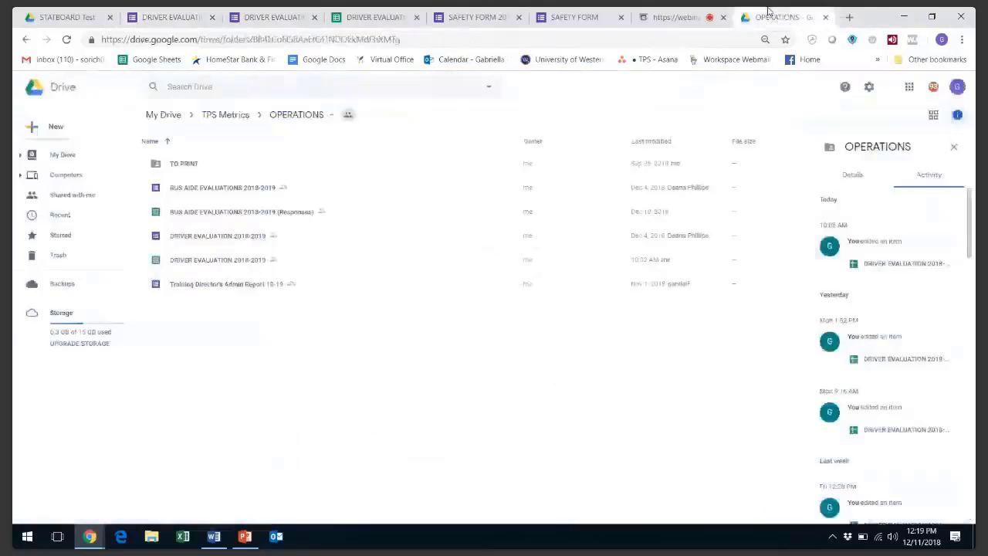
{"action": "left_click", "coordinate": [202, 237]}
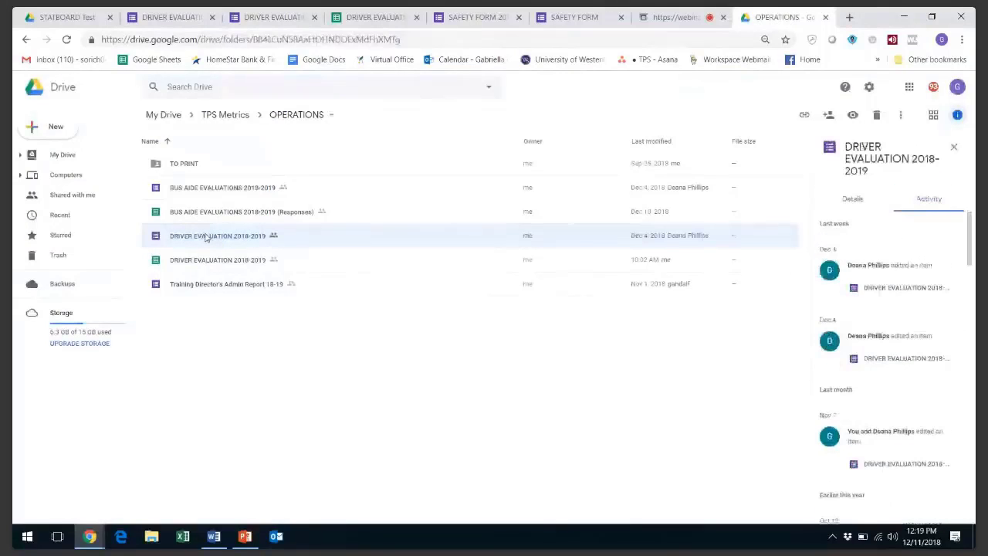
{"action": "double_click", "coordinate": [206, 237]}
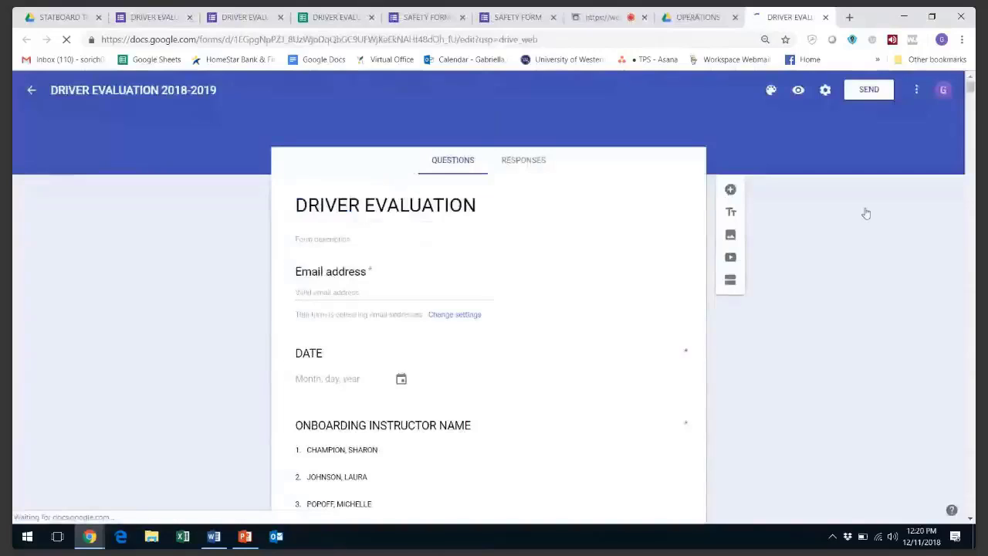
{"action": "left_click", "coordinate": [532, 163]}
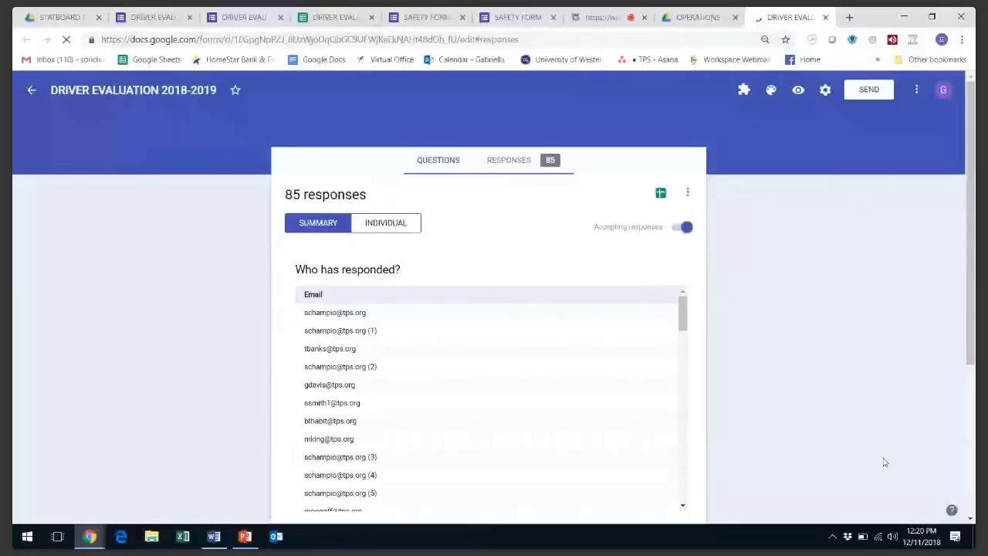
Examine the response summary for respondents, dates, onboarding instructors, bus numbers and driver names
{"action": "scroll", "coordinate": [885, 461], "scroll_direction": "down", "scroll_amount": 3}
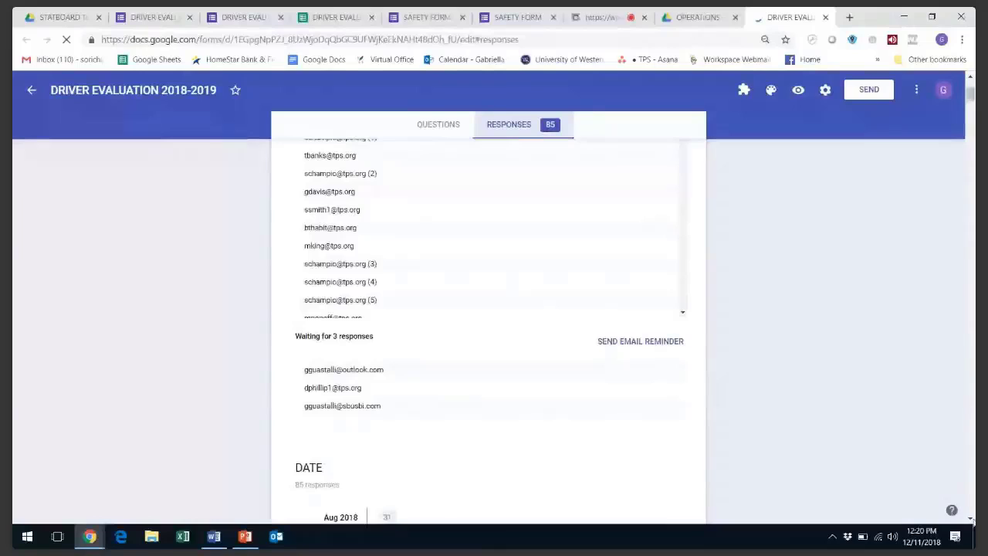
{"action": "scroll", "coordinate": [973, 104], "scroll_direction": "down", "scroll_amount": 4}
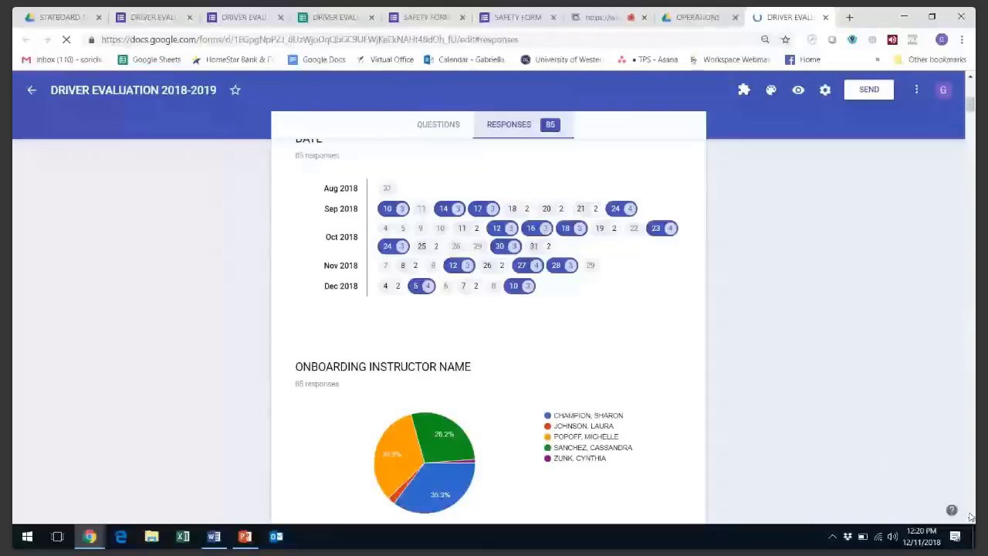
{"action": "scroll", "coordinate": [971, 523], "scroll_direction": "down", "scroll_amount": 4}
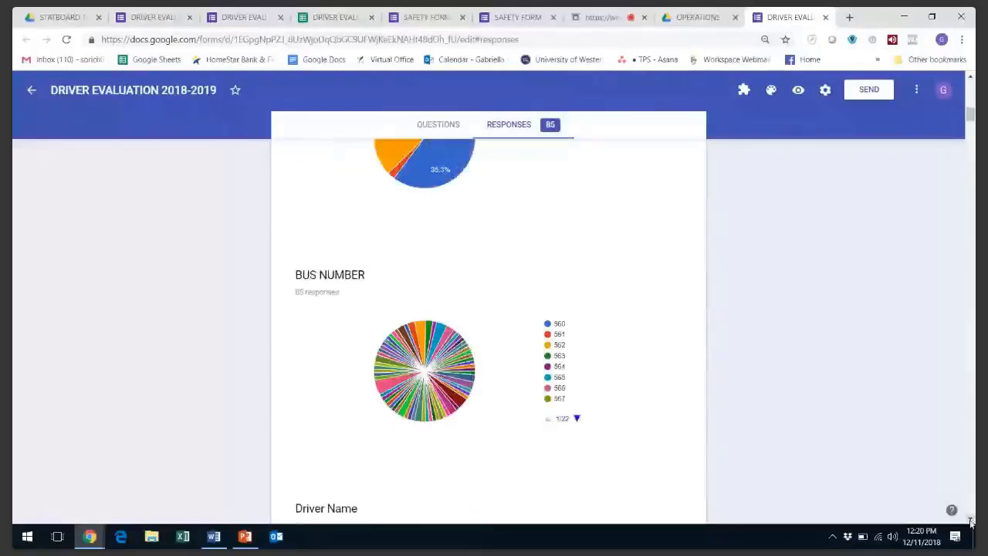
{"action": "scroll", "coordinate": [518, 141], "scroll_direction": "down", "scroll_amount": 2}
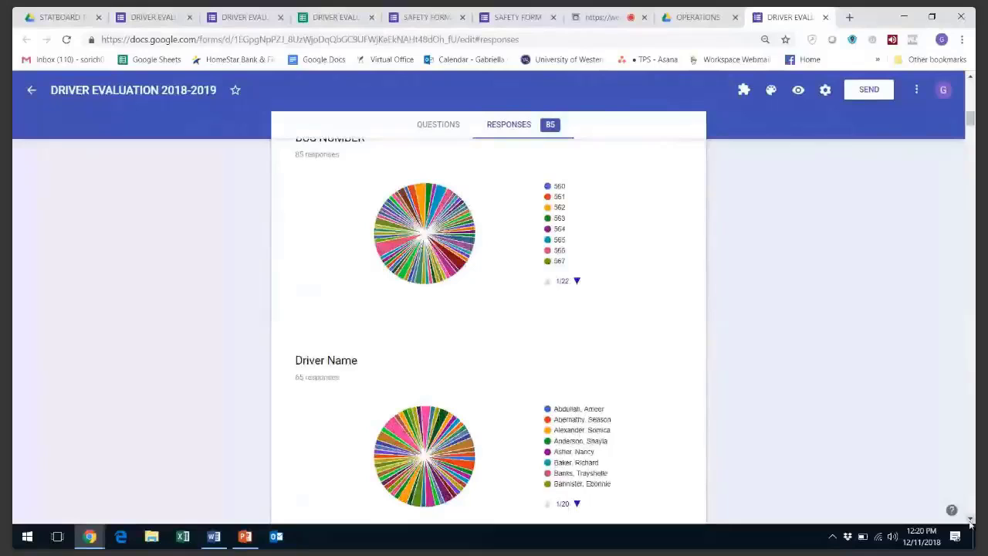
Examine the evaluation type chart in the driver evaluation response summary
{"action": "scroll", "coordinate": [971, 523], "scroll_direction": "down", "scroll_amount": 4}
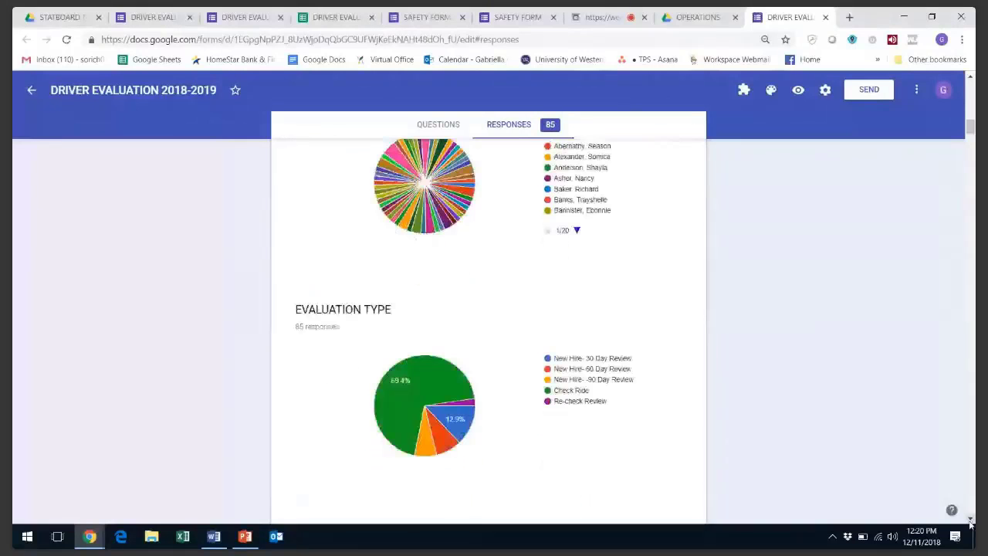
{"action": "scroll", "coordinate": [971, 523], "scroll_direction": "down", "scroll_amount": 1}
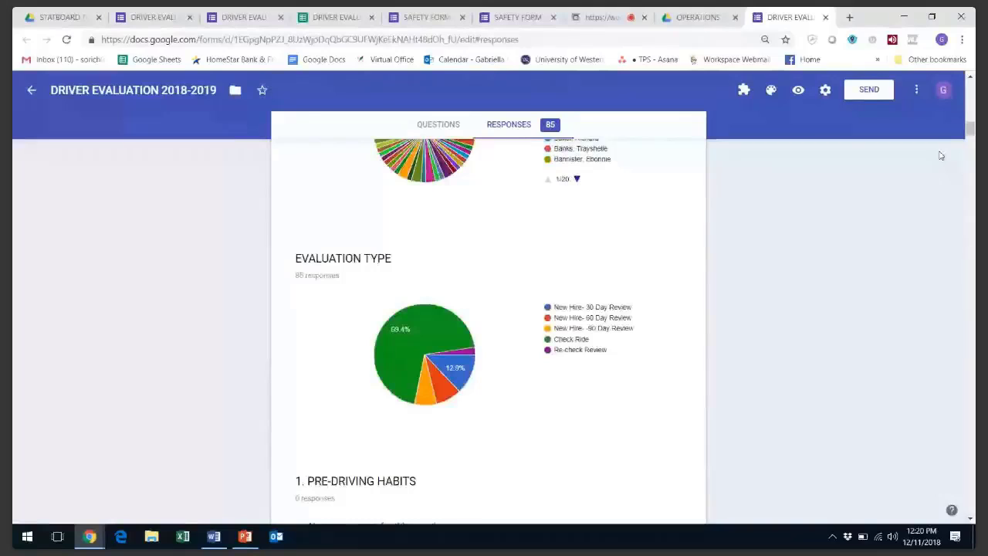
Show the Dashboard sheet of the DRIVER EVALUATION 2018-2019 spreadsheet and open the Number of Demerits by Section chart's editor
{"action": "left_click", "coordinate": [328, 11]}
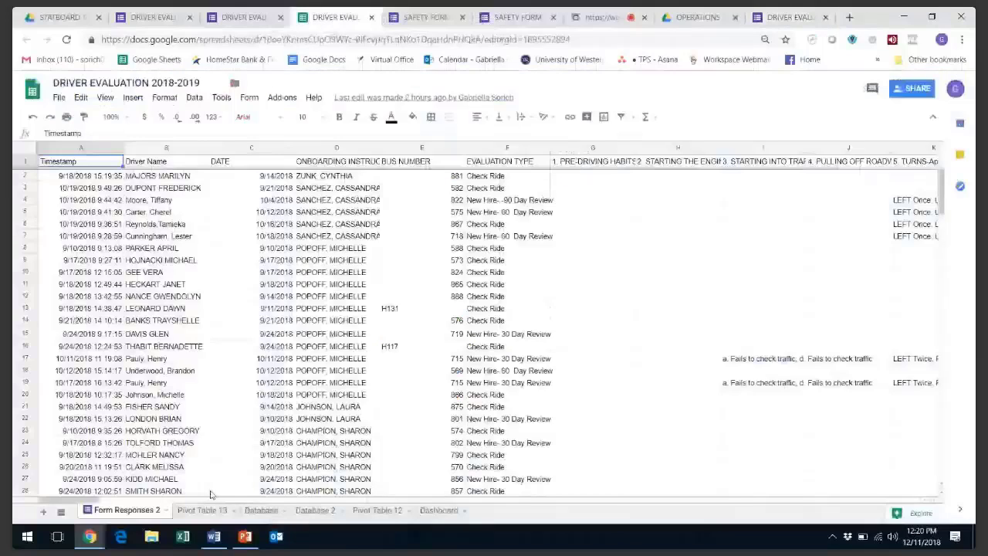
{"action": "left_click", "coordinate": [439, 510]}
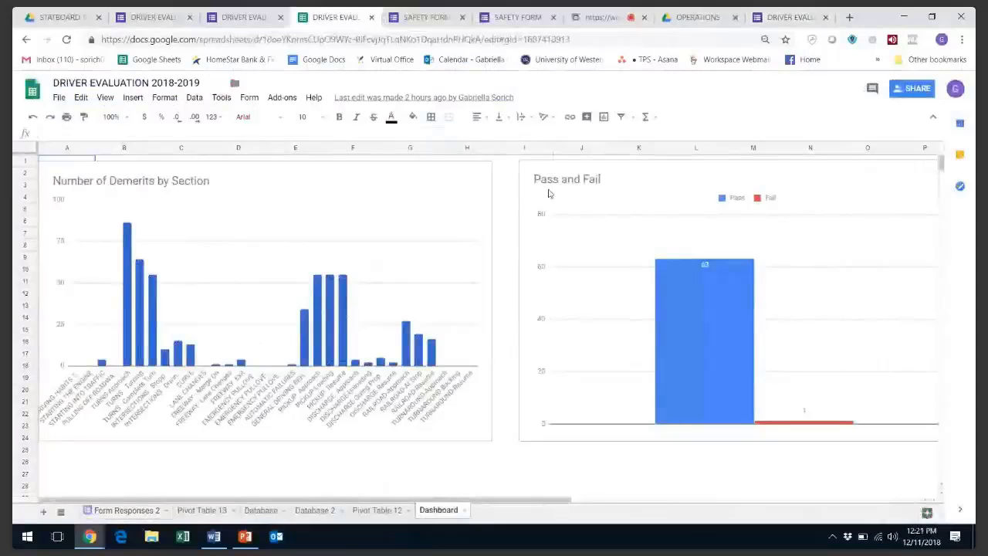
{"action": "left_click", "coordinate": [603, 176]}
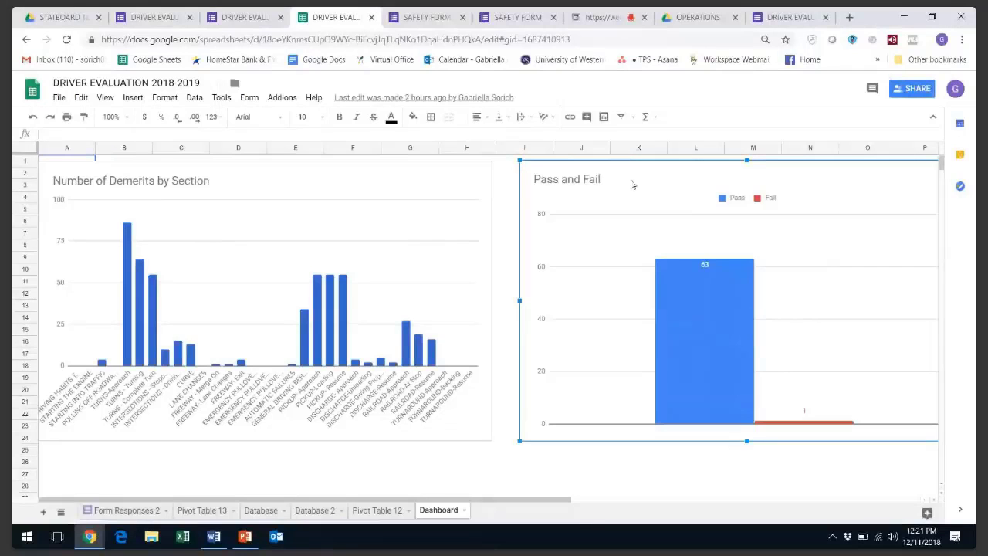
{"action": "left_click", "coordinate": [394, 179]}
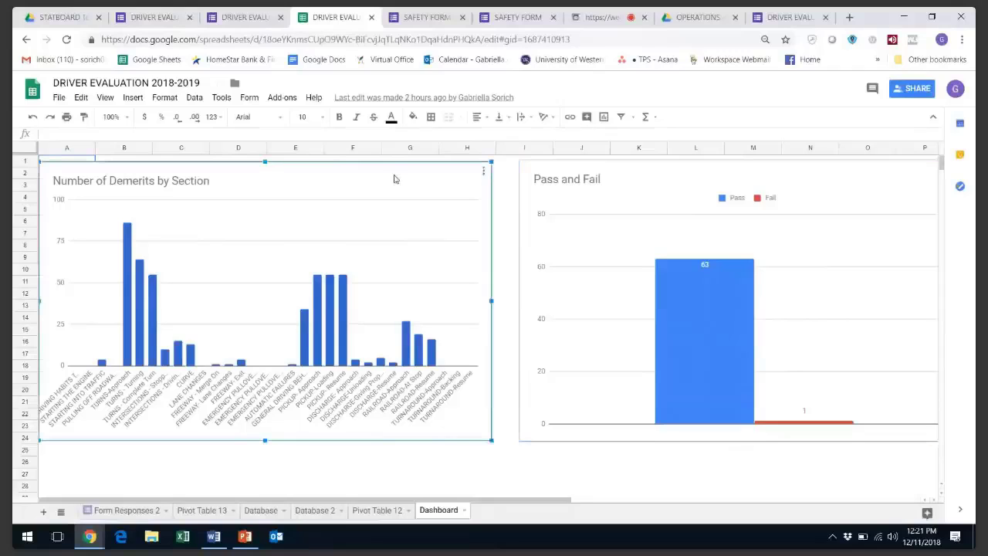
{"action": "double_click", "coordinate": [332, 178]}
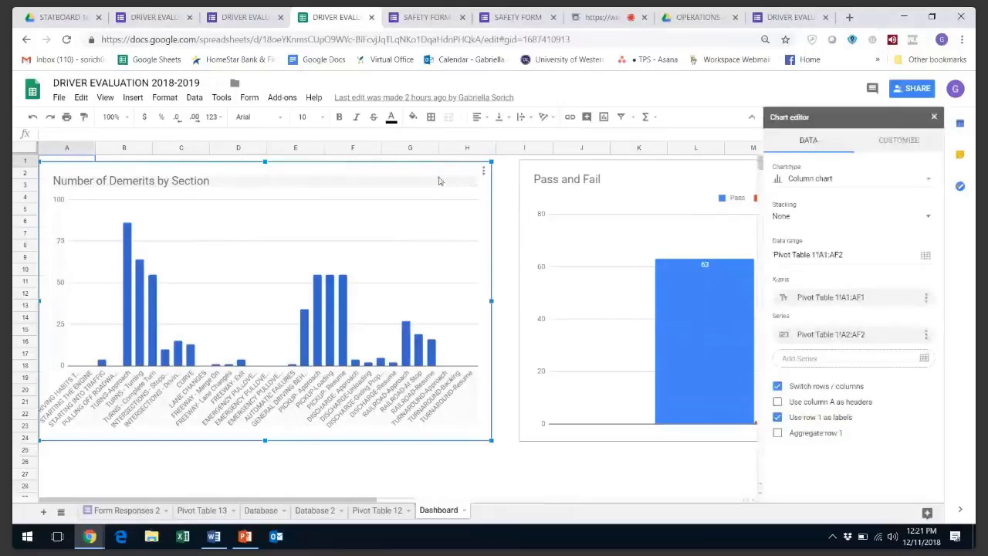
Return to the driver evaluation form's response summary and review the evaluation type, pre-driving habits and engine-starting results
{"action": "left_click", "coordinate": [770, 11]}
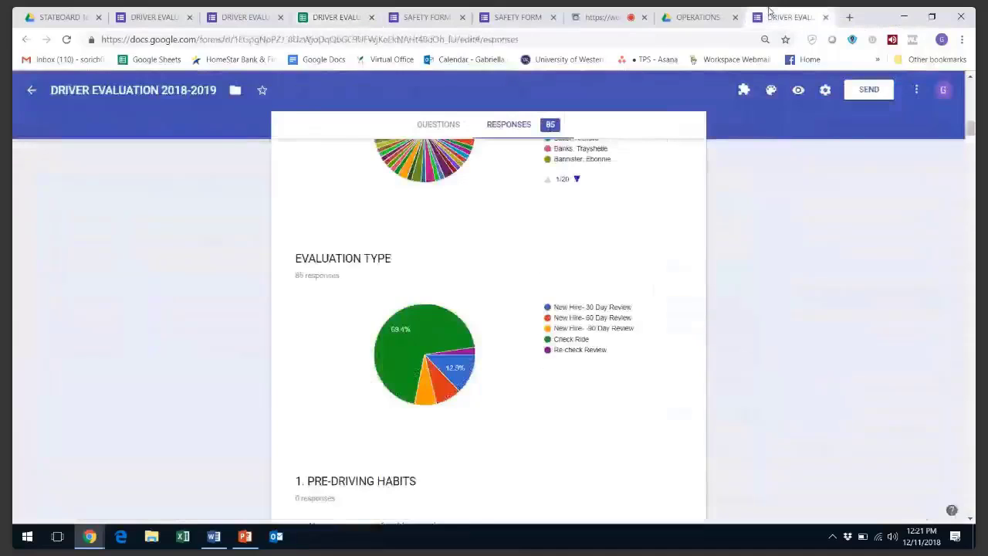
{"action": "scroll", "coordinate": [971, 135], "scroll_direction": "down", "scroll_amount": 3}
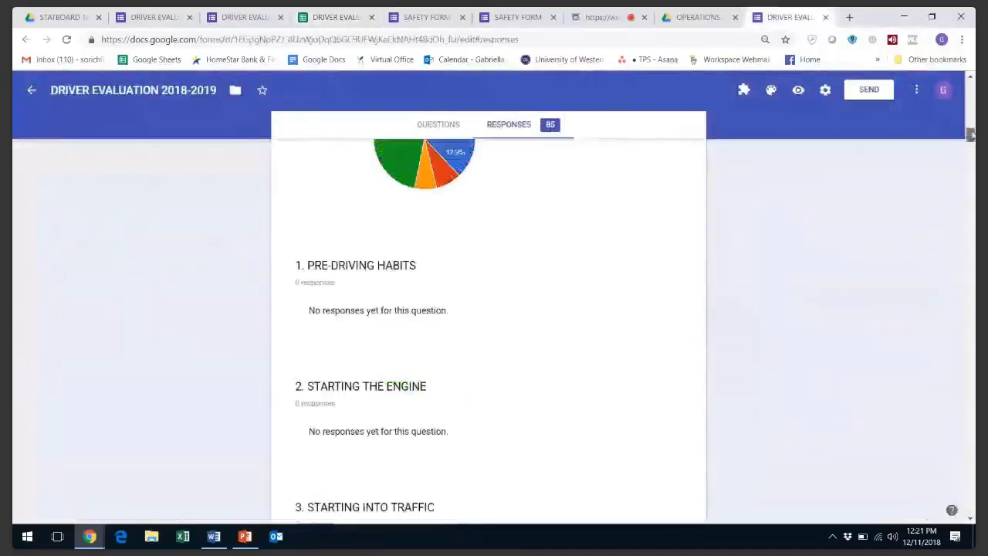
{"action": "left_click_drag", "start_coordinate": [972, 134], "coordinate": [972, 126]}
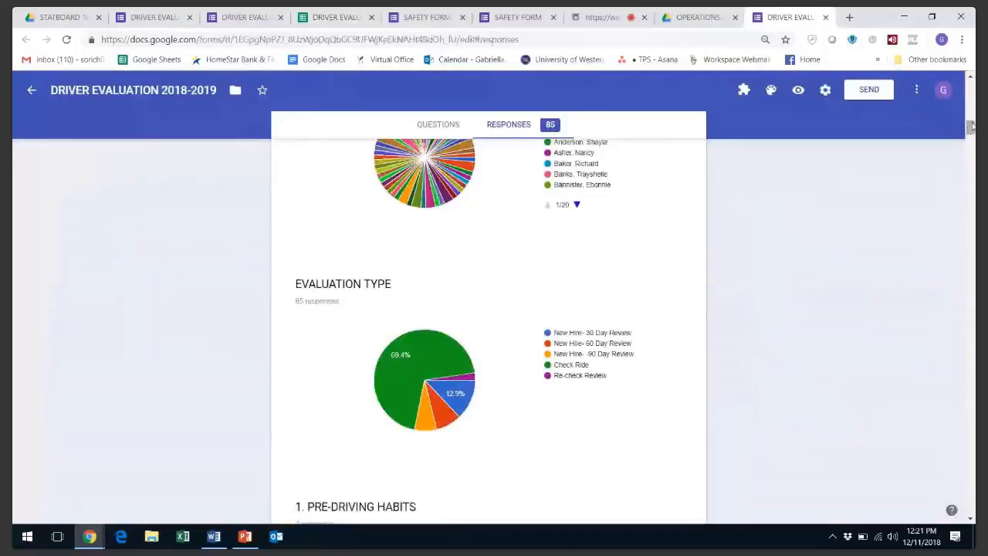
Go back to the driver evaluation Dashboard sheet and close the chart editor to show both charts in full
{"action": "left_click", "coordinate": [340, 17]}
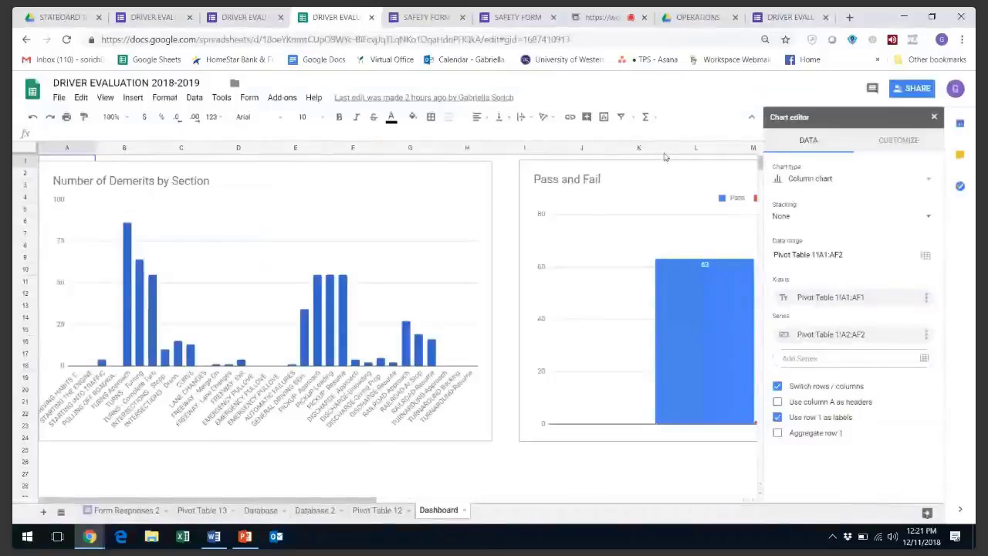
{"action": "left_click", "coordinate": [935, 117]}
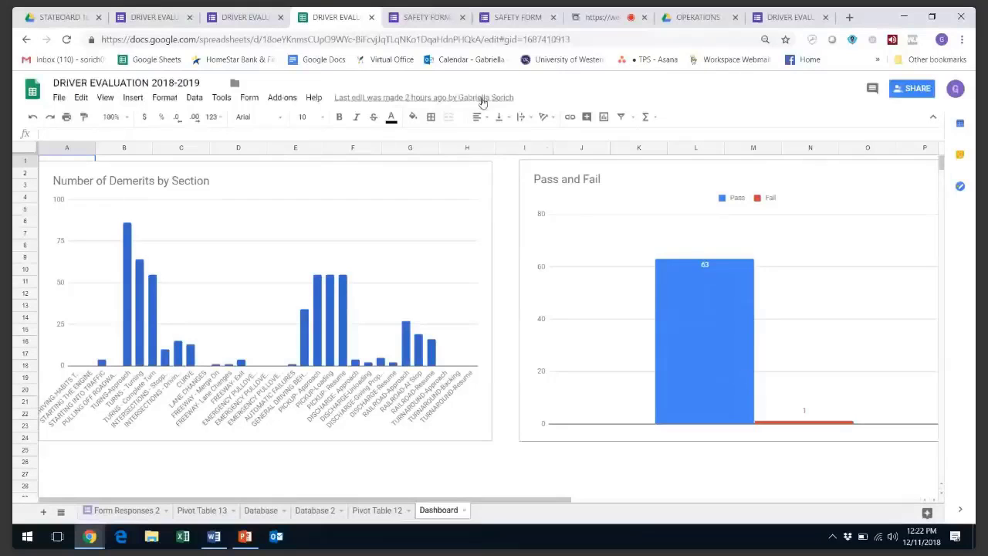
Delete the Untitled Title block above the DATE question in the SAFETY FORM 2018-2019 editor
{"action": "left_click", "coordinate": [427, 17]}
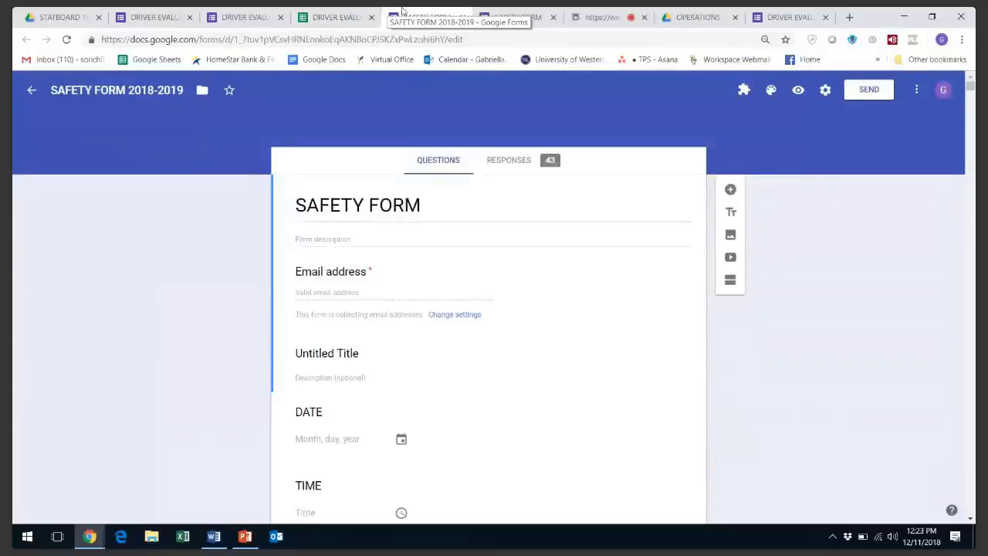
{"action": "left_click", "coordinate": [514, 371]}
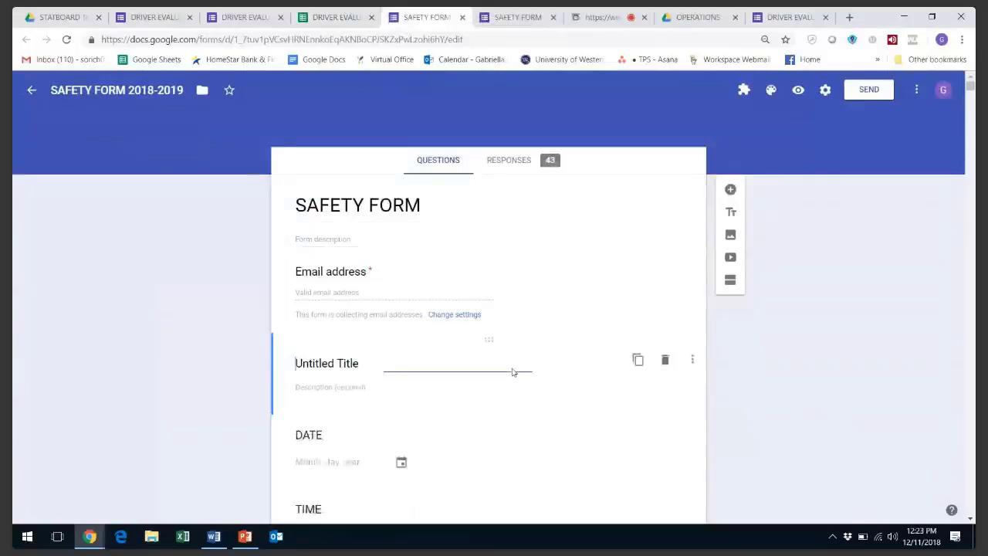
{"action": "left_click", "coordinate": [665, 360]}
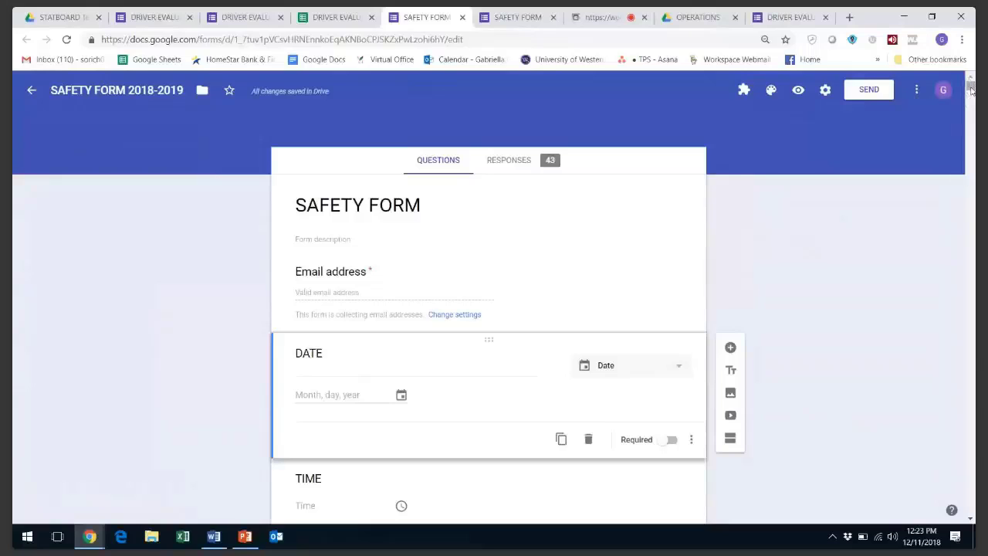
{"action": "left_click", "coordinate": [45, 10]}
{"action": "left_click", "coordinate": [421, 17]}
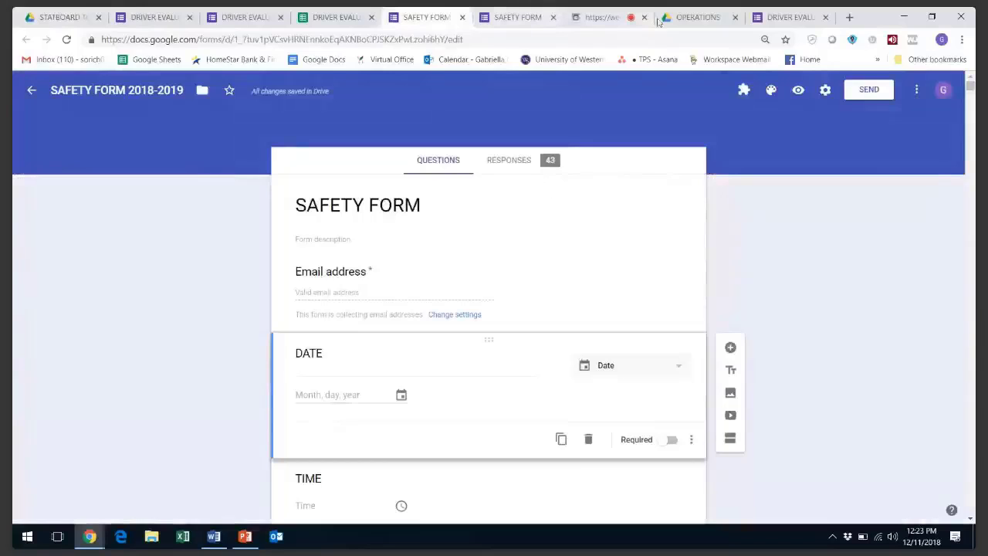
Open the live SAFETY FORM, review its first questions and inspect the time of day options without choosing one
{"action": "left_click", "coordinate": [492, 11]}
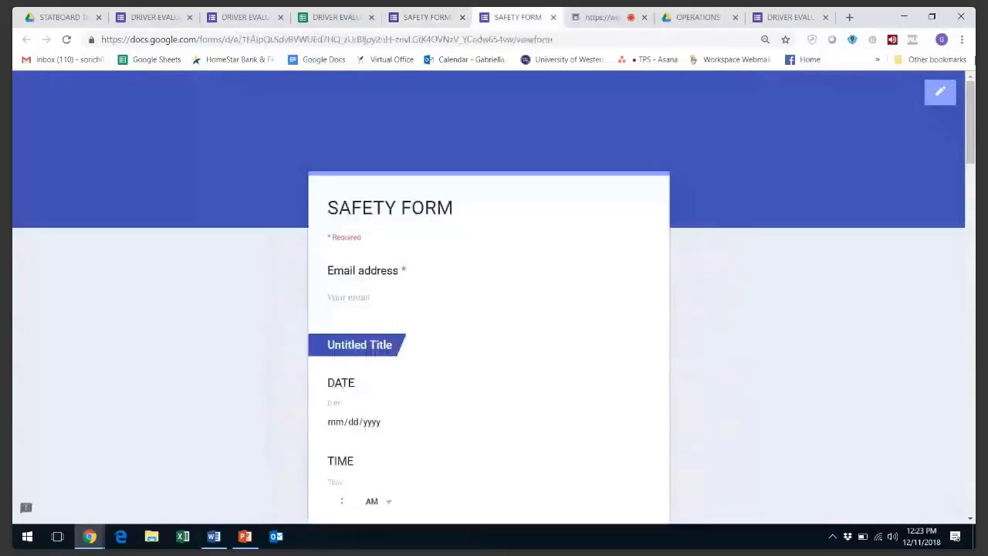
{"action": "scroll", "coordinate": [494, 309], "scroll_direction": "down", "scroll_amount": 1}
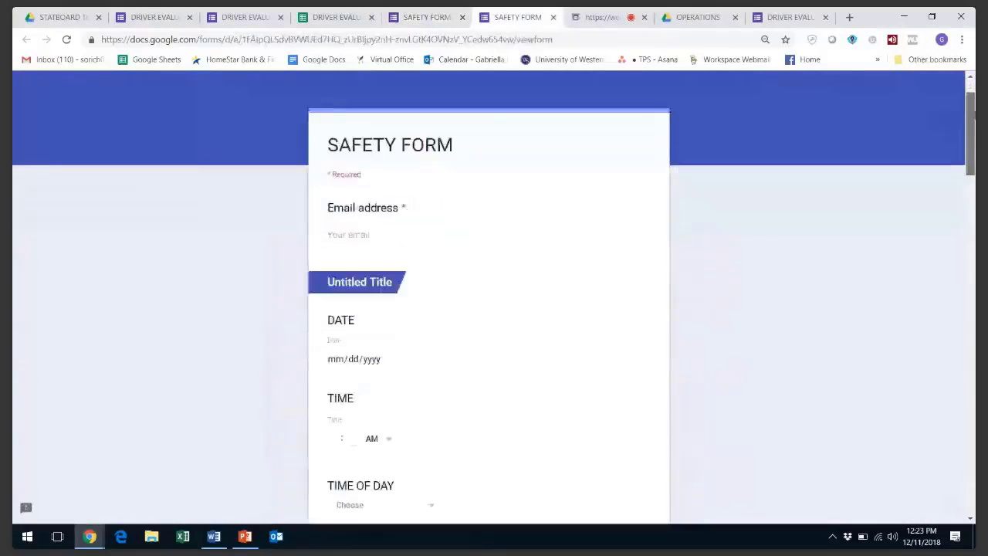
{"action": "scroll", "coordinate": [495, 309], "scroll_direction": "down", "scroll_amount": 2}
{"action": "scroll", "coordinate": [494, 309], "scroll_direction": "down", "scroll_amount": 1}
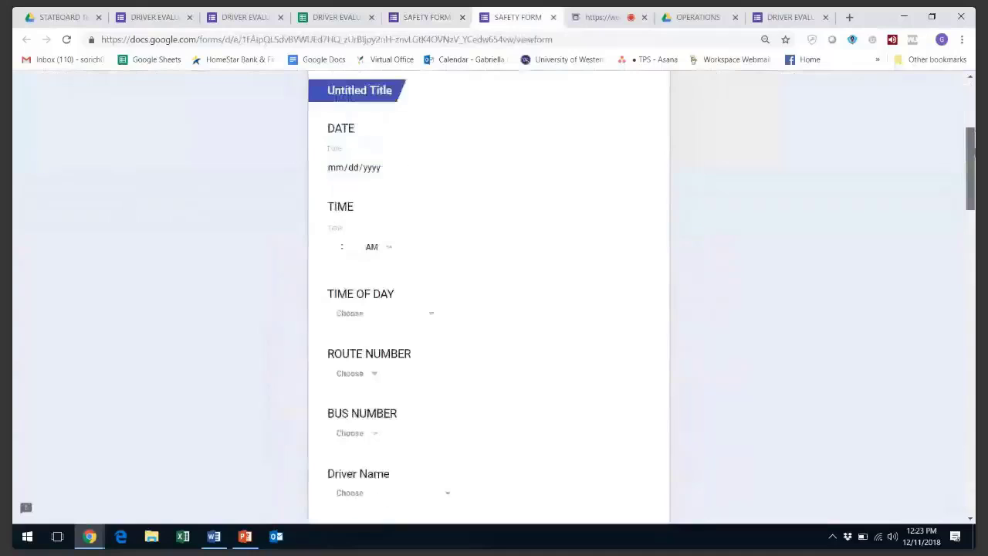
{"action": "scroll", "coordinate": [494, 309], "scroll_direction": "down", "scroll_amount": 1}
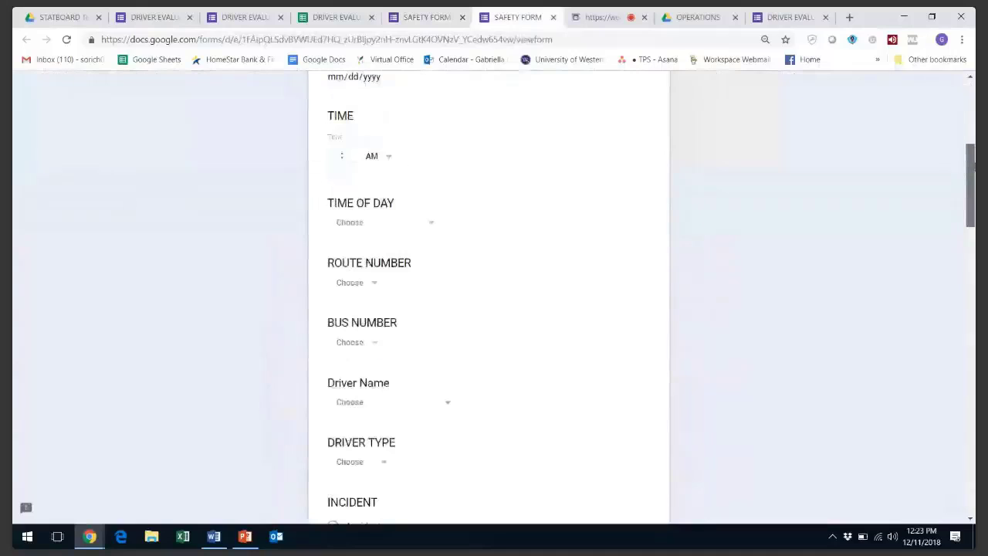
{"action": "left_click", "coordinate": [410, 206]}
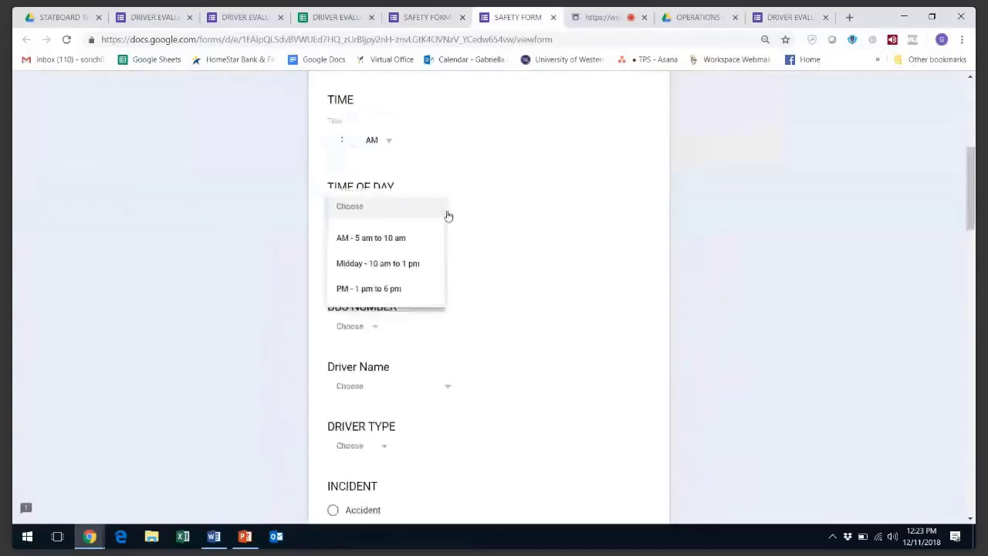
{"action": "left_click", "coordinate": [502, 264]}
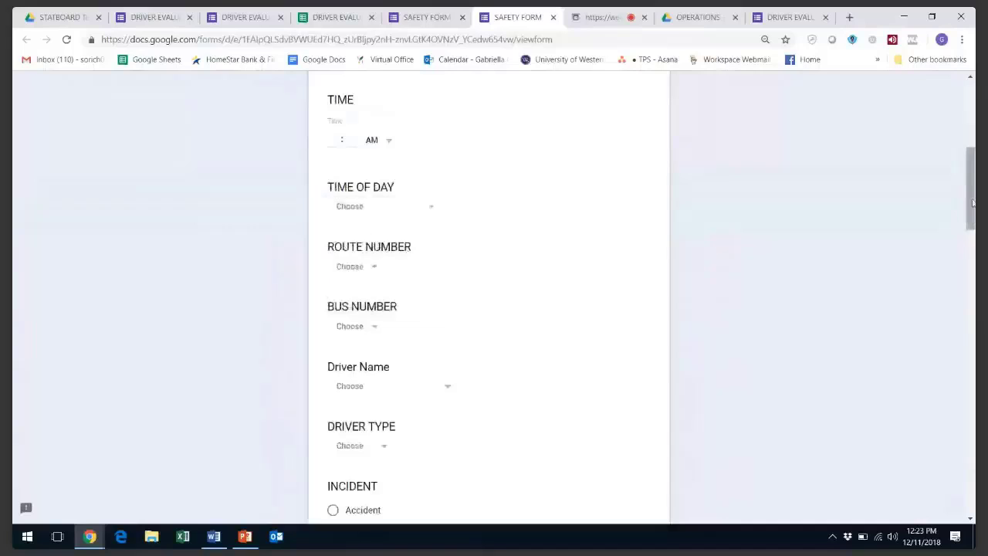
Inspect the answer lists for driver type and accident/incident type without choosing an answer
{"action": "left_click_drag", "start_coordinate": [973, 203], "coordinate": [973, 244]}
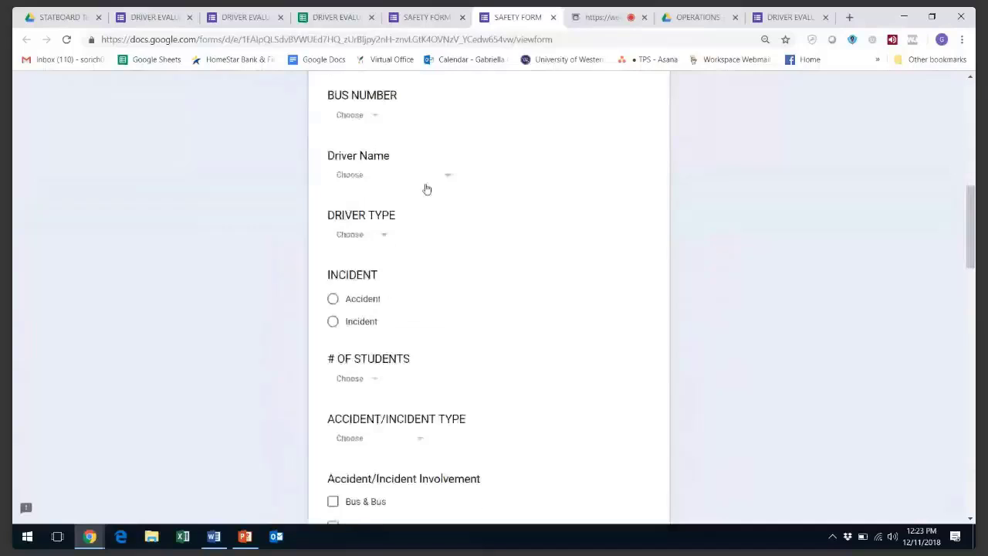
{"action": "left_click", "coordinate": [379, 235]}
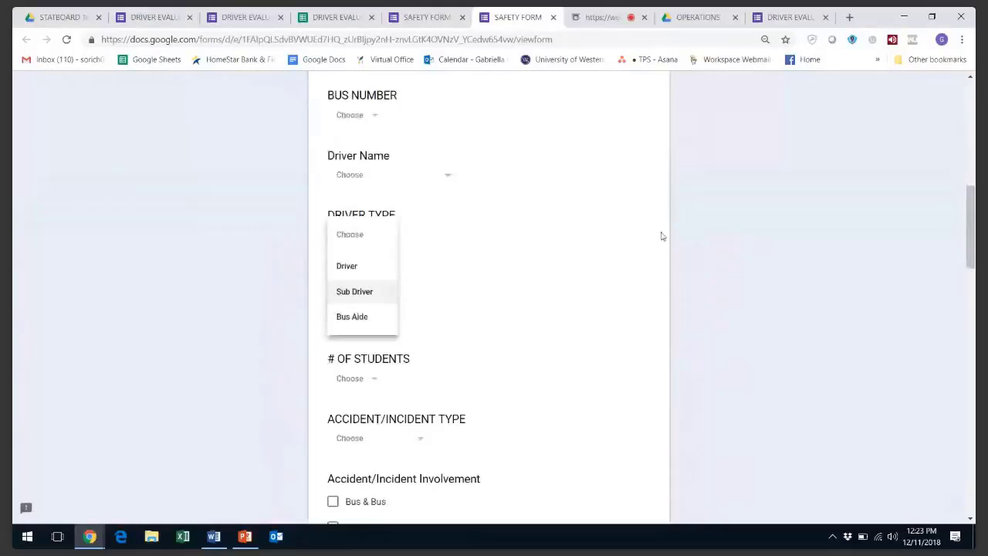
{"action": "left_click_drag", "start_coordinate": [974, 201], "coordinate": [974, 209]}
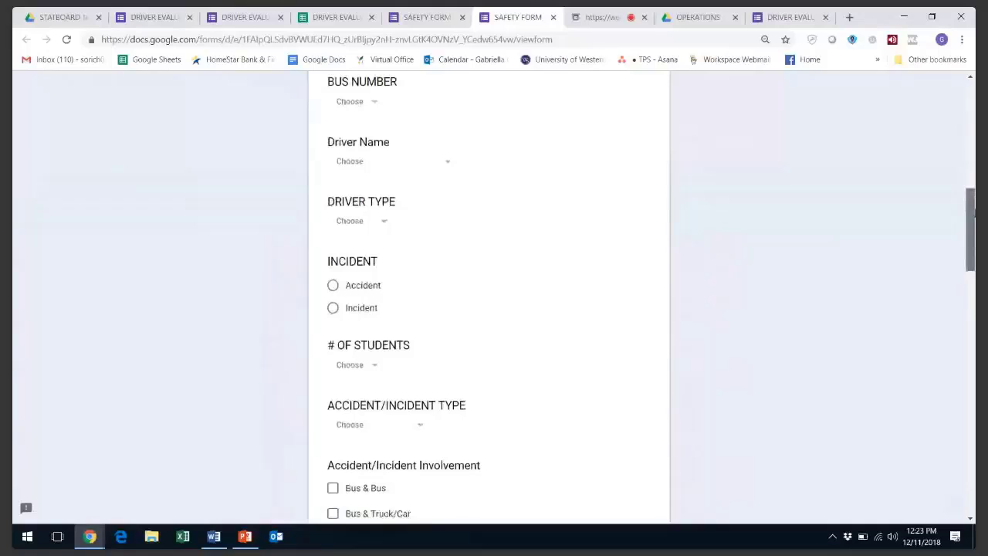
{"action": "scroll", "coordinate": [338, 176], "scroll_direction": "down", "scroll_amount": 2}
{"action": "left_click", "coordinate": [376, 251]}
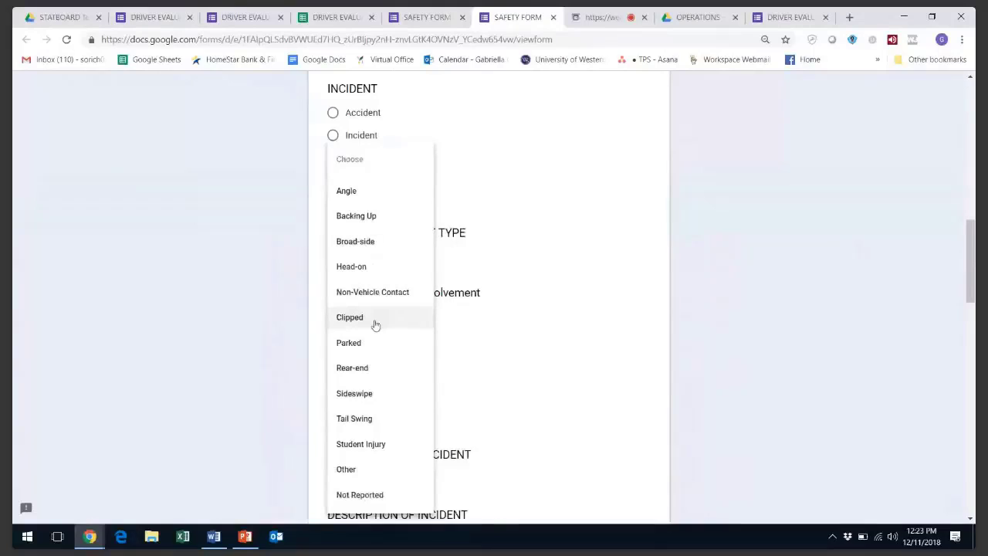
{"action": "left_click", "coordinate": [574, 220]}
Review the involvement, description and road condition questions and inspect the location options, leaving every answer blank
{"action": "left_click_drag", "start_coordinate": [972, 258], "coordinate": [975, 289]}
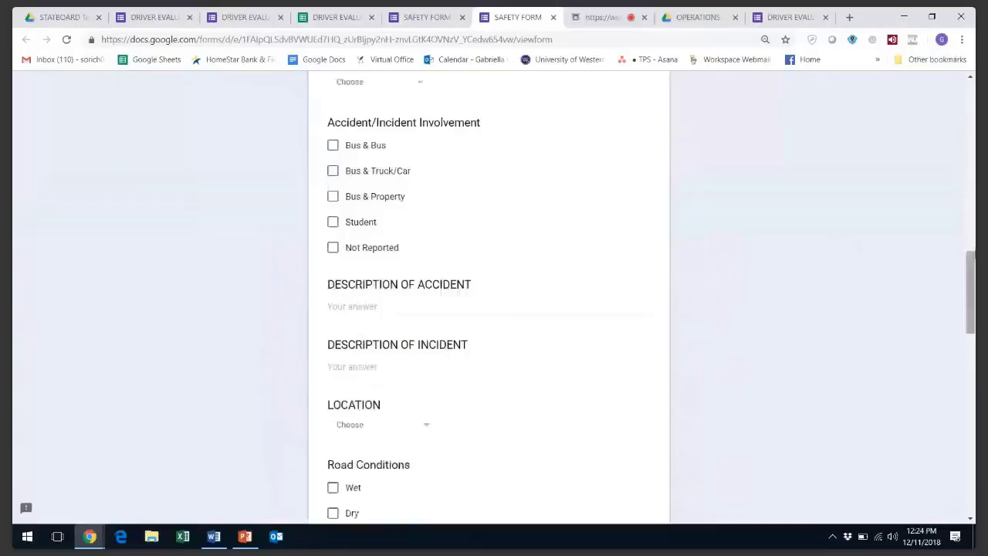
{"action": "left_click_drag", "start_coordinate": [974, 292], "coordinate": [975, 352]}
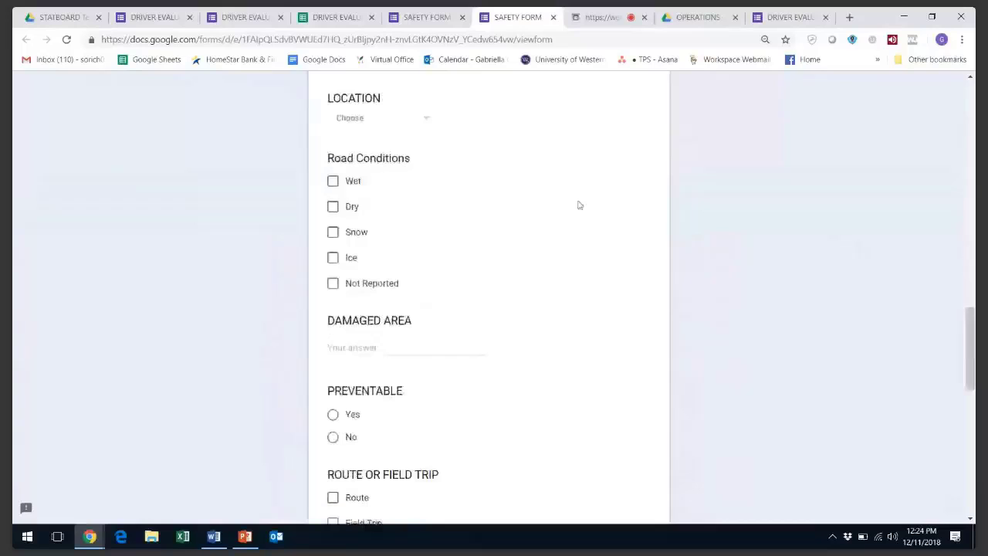
{"action": "left_click", "coordinate": [402, 129]}
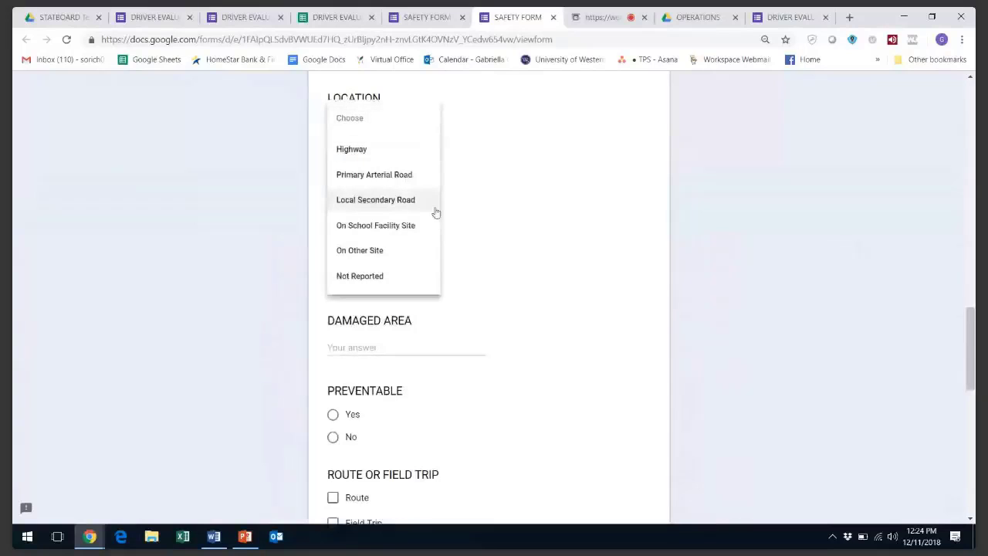
{"action": "left_click", "coordinate": [625, 214]}
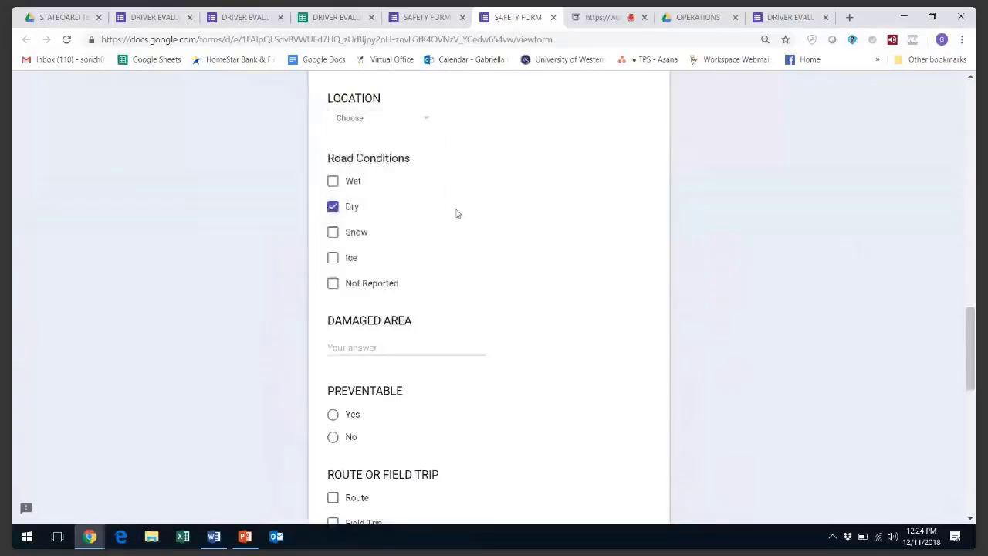
{"action": "left_click", "coordinate": [332, 207]}
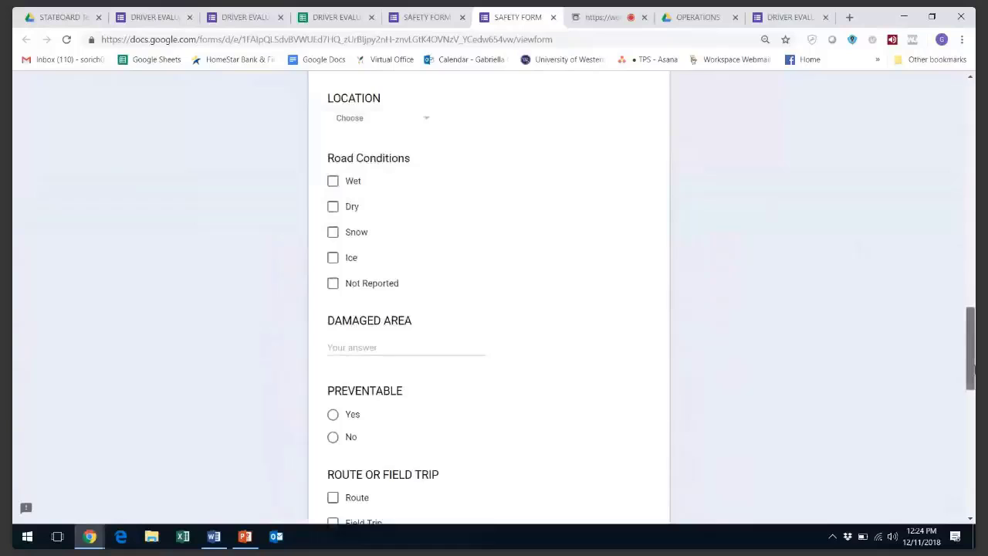
Review the remaining safety form questions from damaged area and preventable through police report, citation, at fault and the submission area
{"action": "left_click_drag", "start_coordinate": [972, 348], "coordinate": [972, 391]}
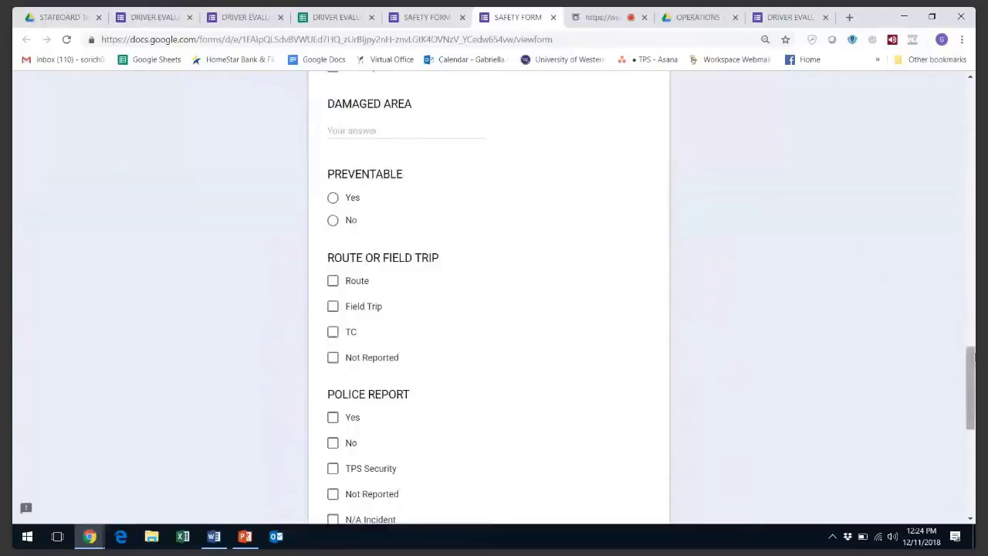
{"action": "left_click_drag", "start_coordinate": [970, 376], "coordinate": [974, 421]}
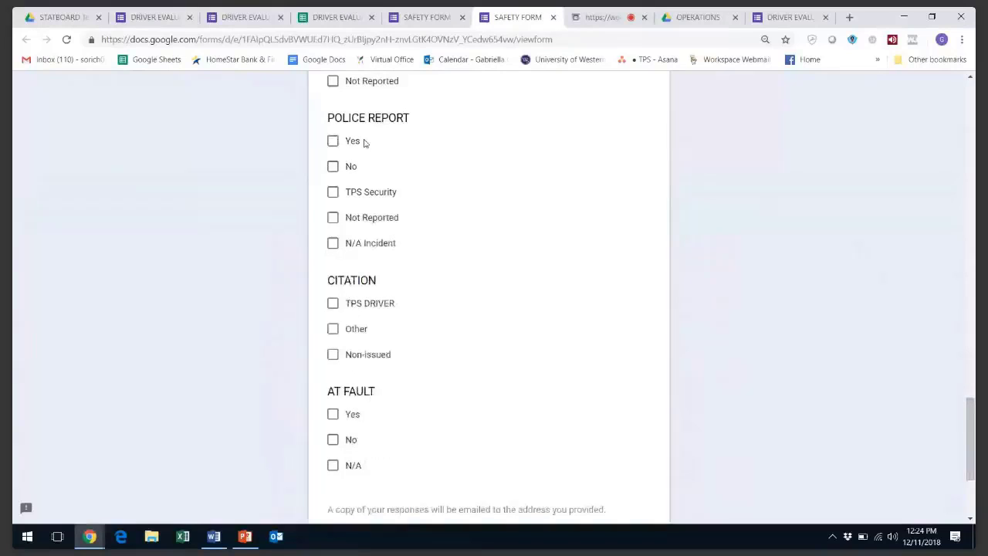
{"action": "left_click_drag", "start_coordinate": [974, 454], "coordinate": [974, 478]}
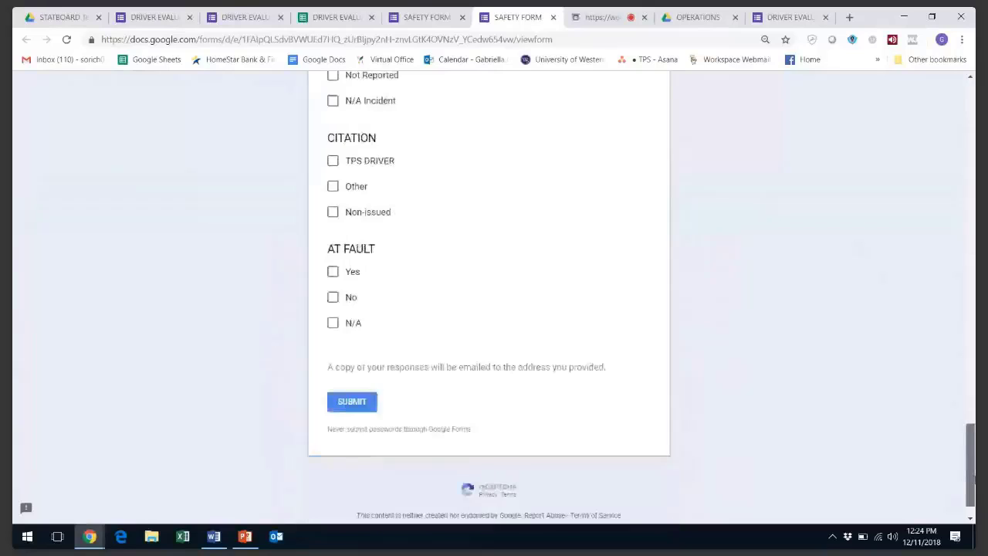
{"action": "scroll", "coordinate": [585, 319], "scroll_direction": "down", "scroll_amount": 1}
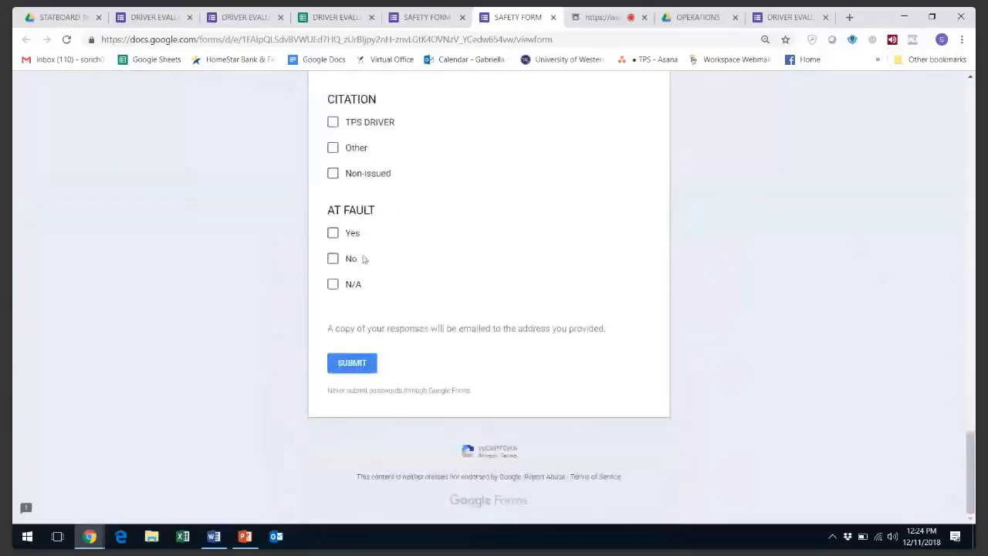
Open the response summary of SAFETY FORM 2018-2019 and examine the time of day and driver type charts
{"action": "left_click", "coordinate": [447, 15]}
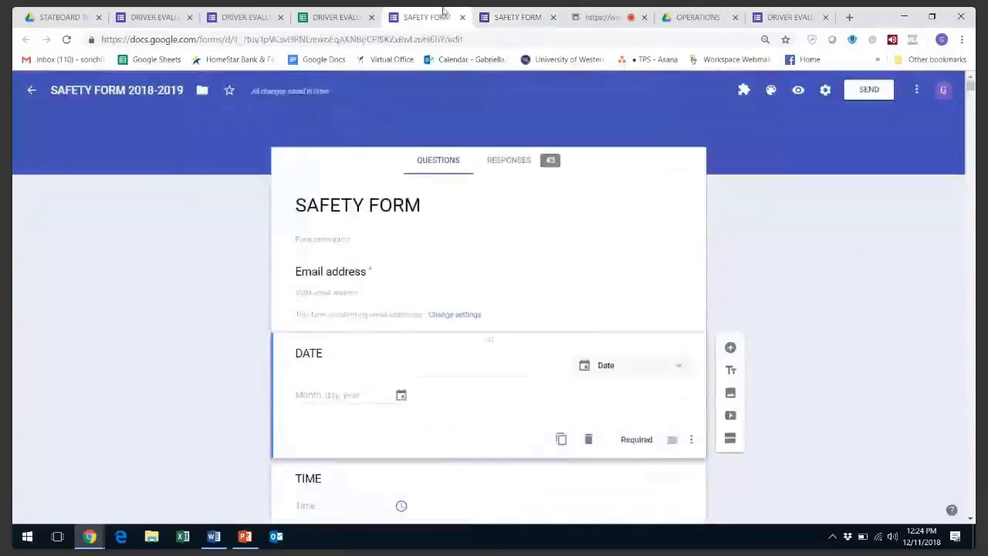
{"action": "left_click", "coordinate": [510, 160]}
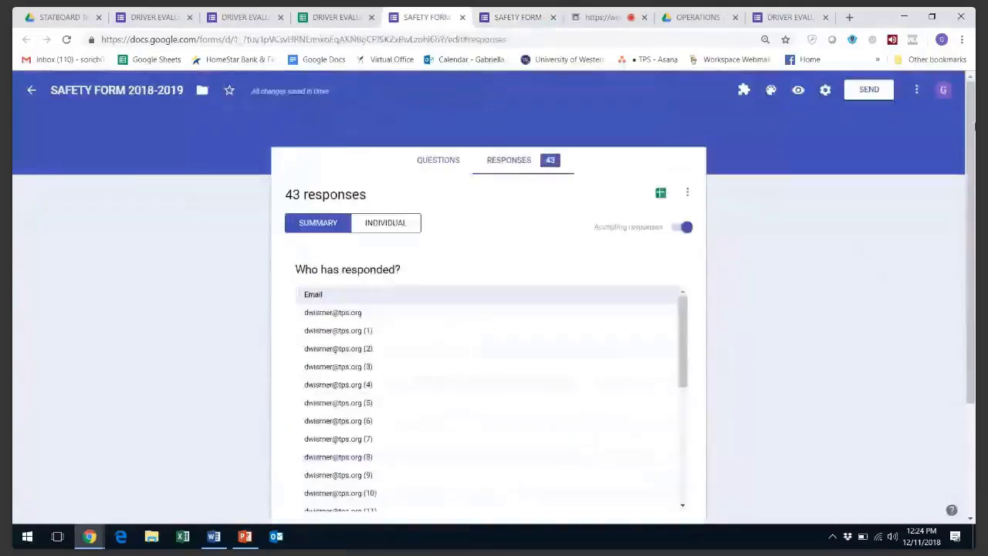
{"action": "scroll", "coordinate": [971, 309], "scroll_direction": "down", "scroll_amount": 1}
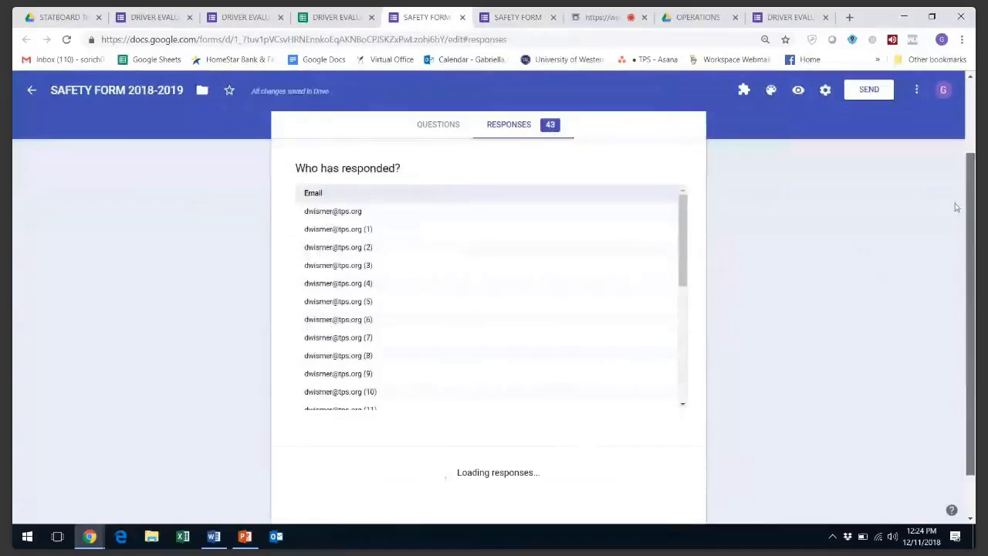
{"action": "left_click_drag", "start_coordinate": [971, 123], "coordinate": [971, 174]}
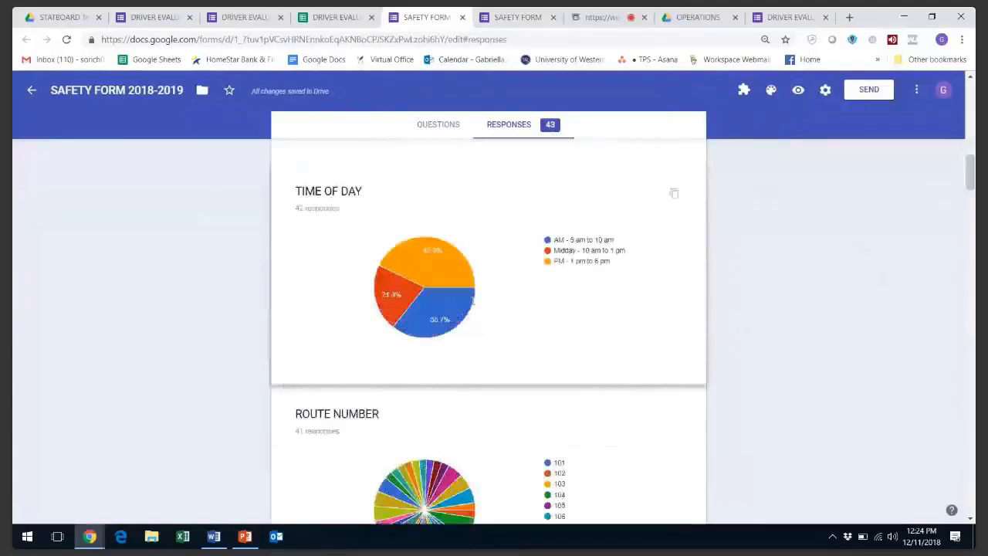
{"action": "mouse_move", "coordinate": [418, 246]}
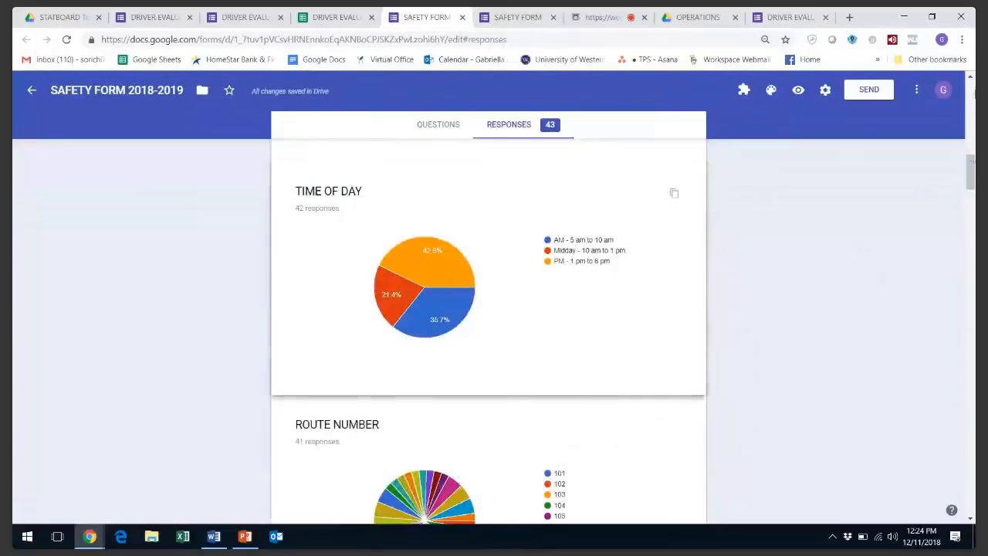
{"action": "left_click_drag", "start_coordinate": [973, 178], "coordinate": [973, 240]}
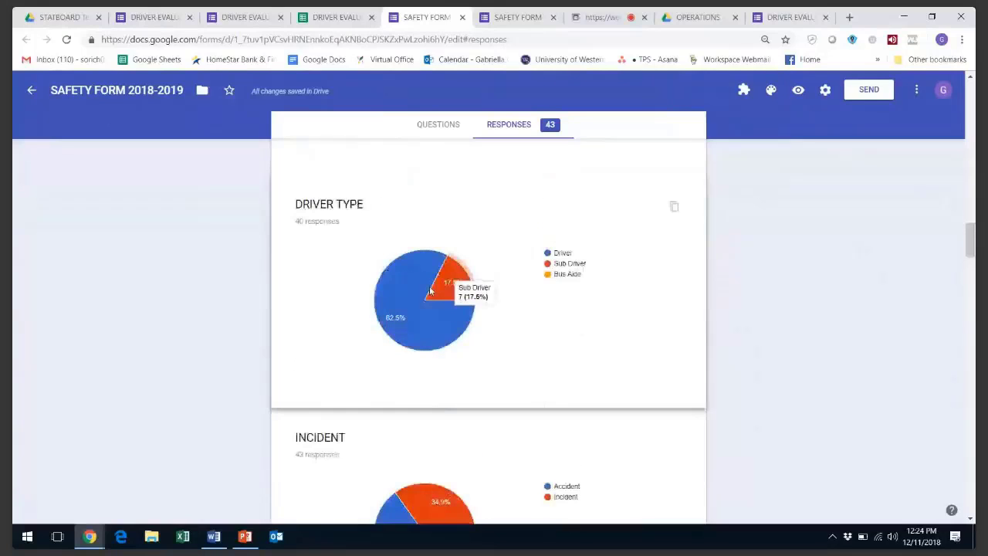
{"action": "mouse_move", "coordinate": [437, 327]}
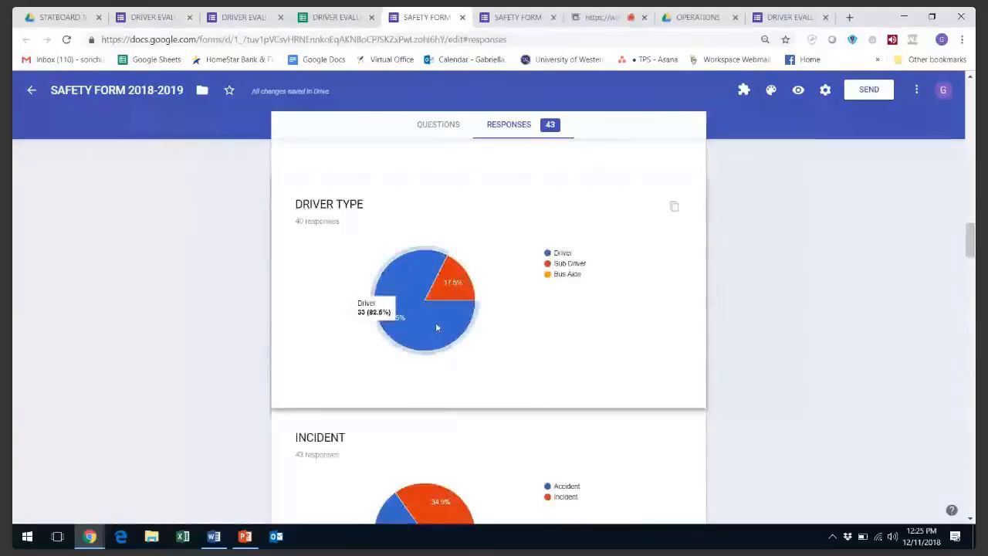
Review the summary from incident through accident descriptions, damaged area and preventable, and return to the accident/incident type chart
{"action": "scroll", "coordinate": [973, 269], "scroll_direction": "down", "scroll_amount": 3}
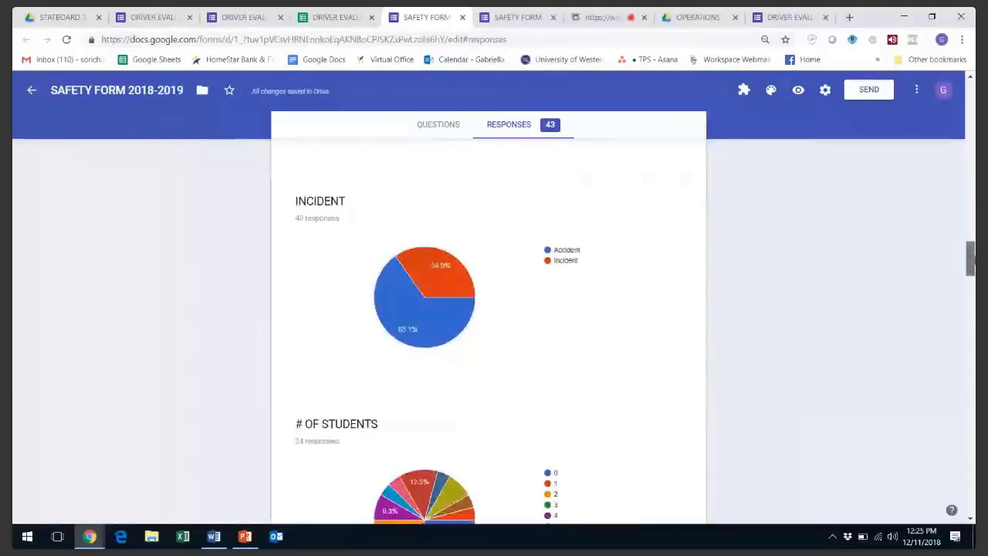
{"action": "scroll", "coordinate": [971, 269], "scroll_direction": "down", "scroll_amount": 6}
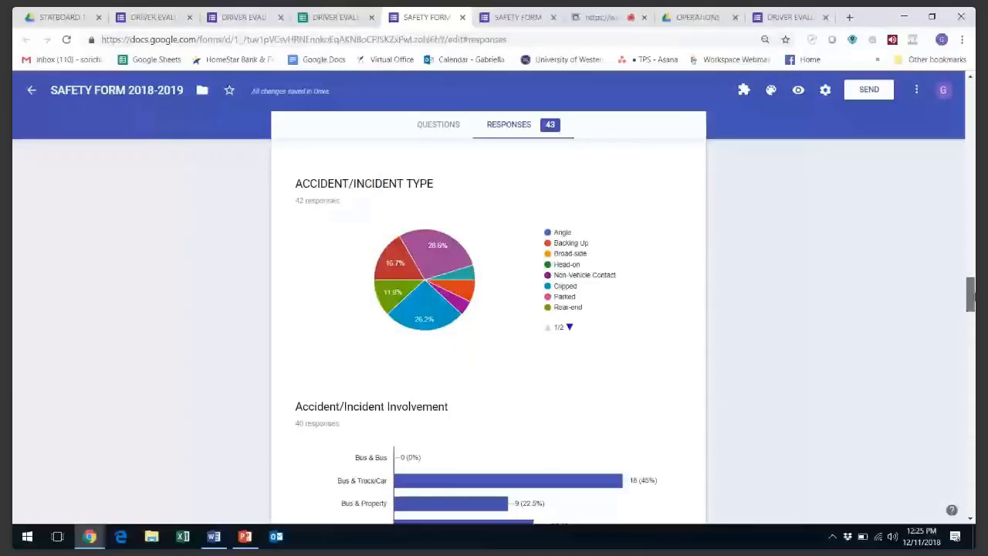
{"action": "scroll", "coordinate": [971, 294], "scroll_direction": "down", "scroll_amount": 5}
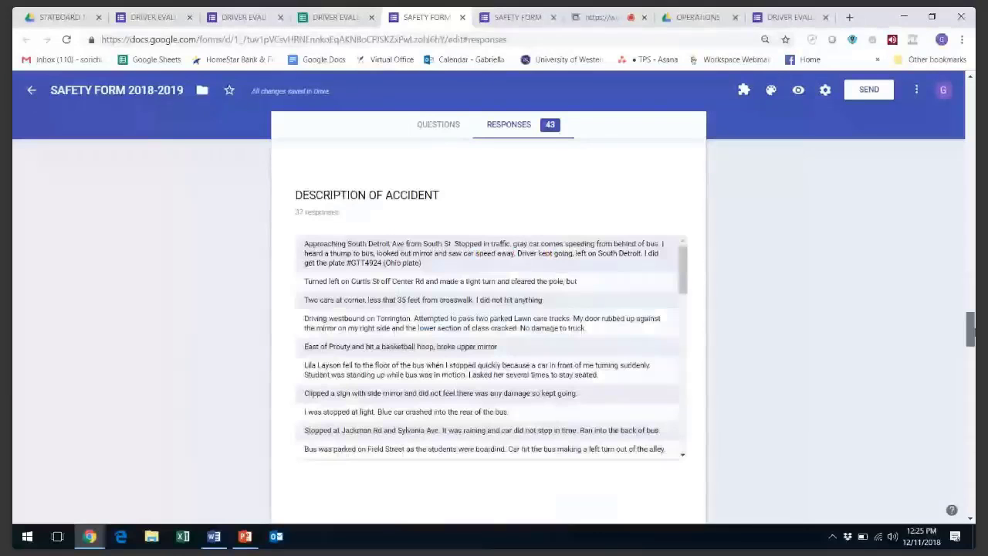
{"action": "left_click_drag", "start_coordinate": [972, 331], "coordinate": [972, 404]}
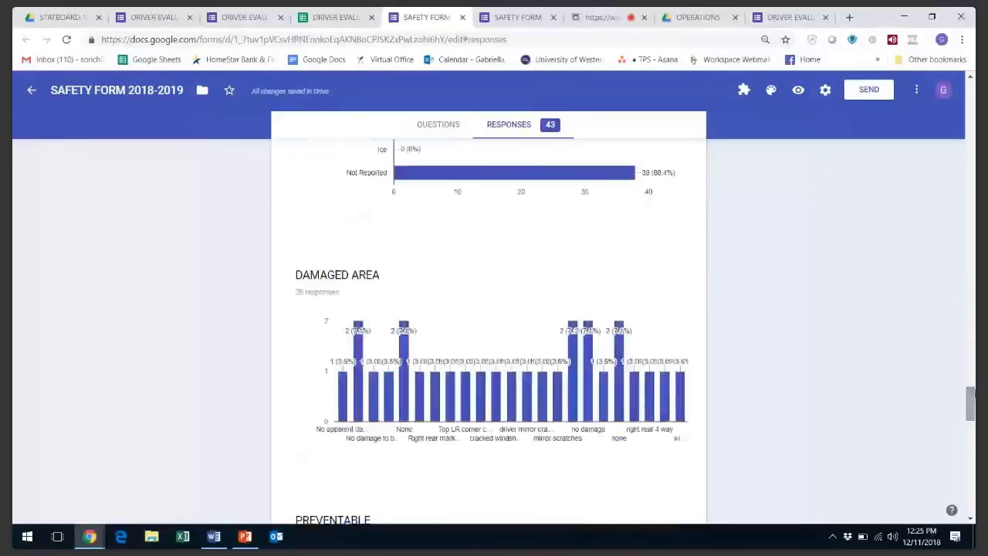
{"action": "left_click_drag", "start_coordinate": [973, 394], "coordinate": [971, 430]}
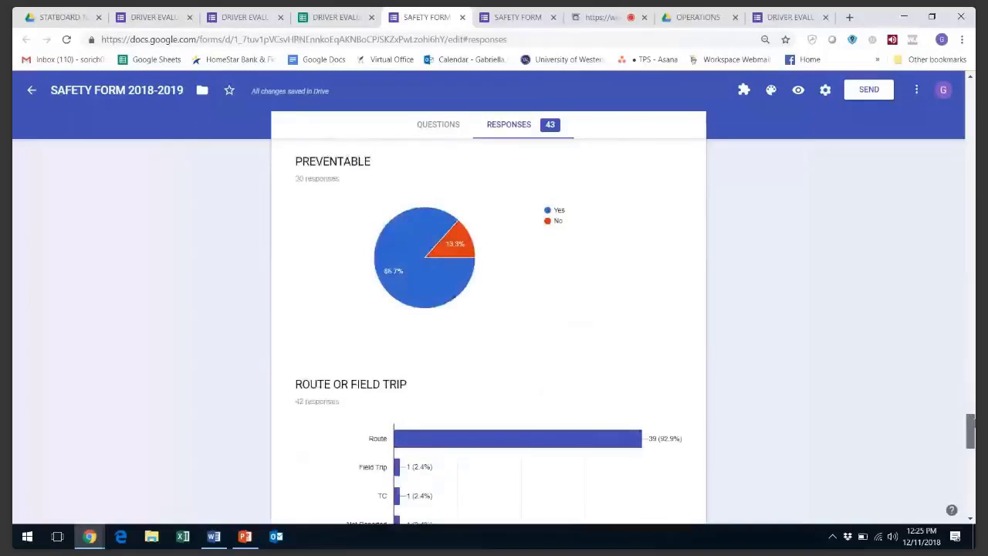
{"action": "left_click_drag", "start_coordinate": [972, 430], "coordinate": [956, 285]}
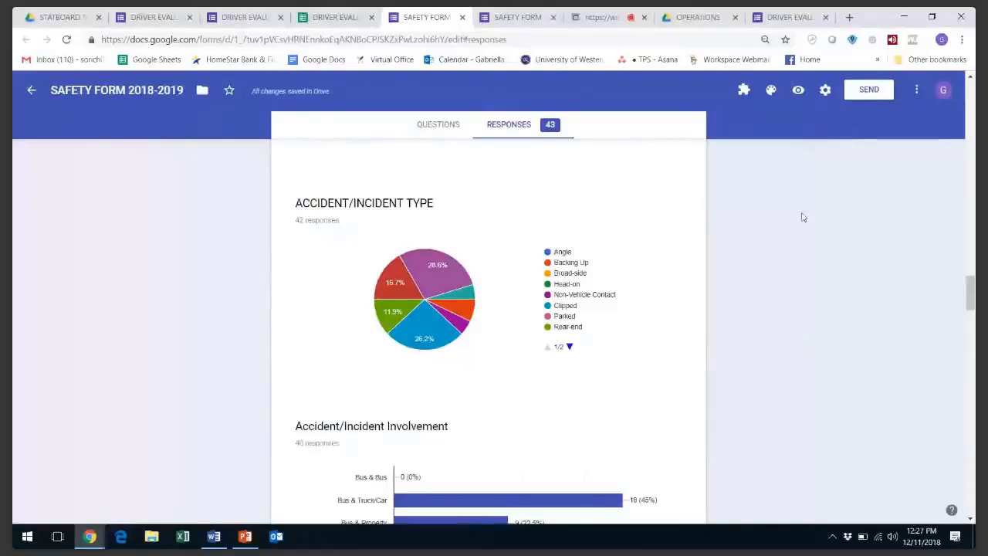
Switch to the StatBoard webinar presentation in PowerPoint, start the slide show and present the BENEFITS slide with its ADAPTABLE point
{"action": "left_click", "coordinate": [245, 537]}
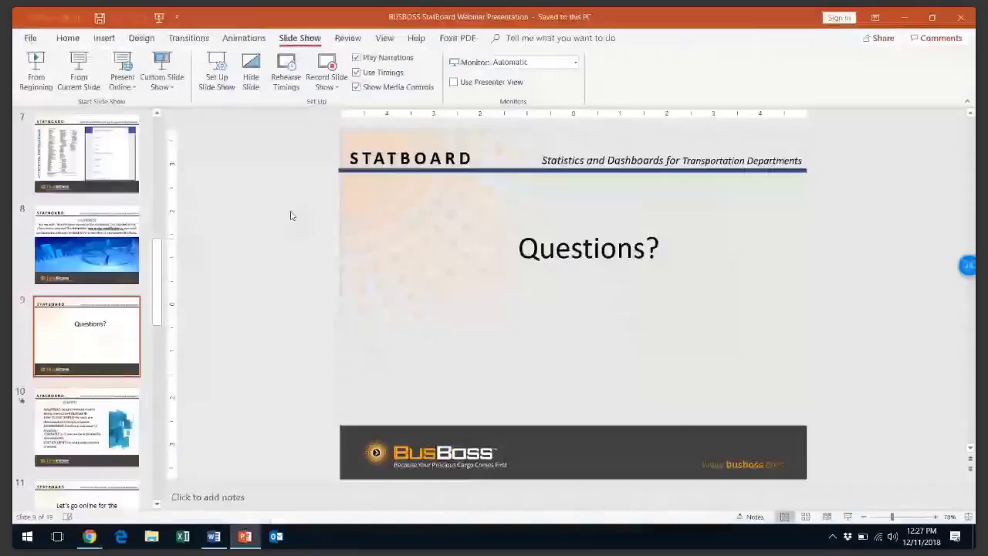
{"action": "key", "text": "F5"}
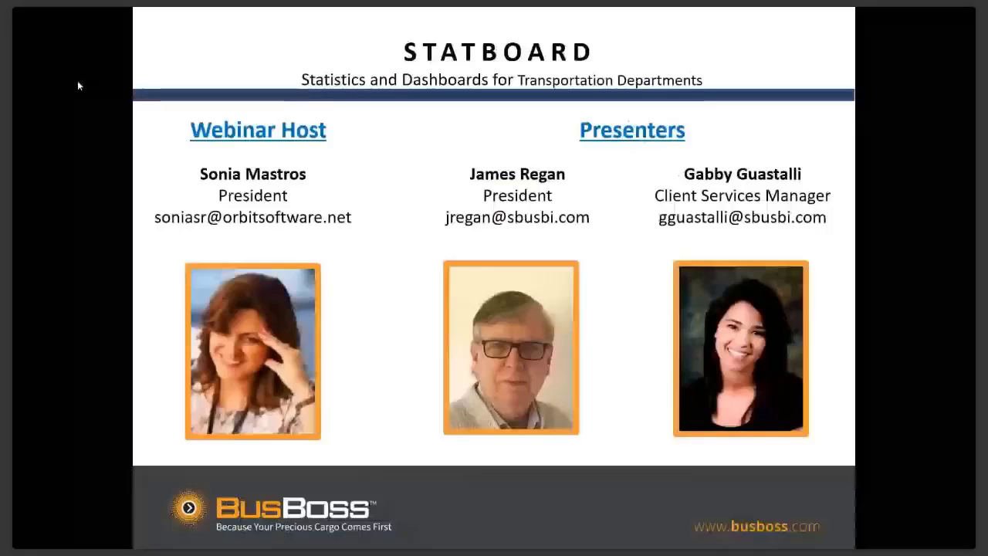
{"action": "left_click", "coordinate": [77, 81]}
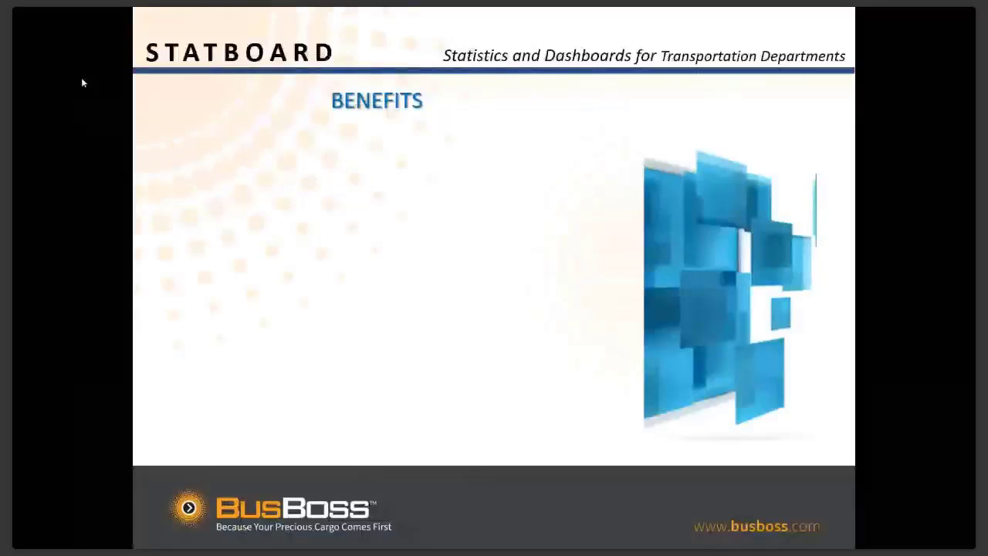
{"action": "left_click", "coordinate": [82, 83]}
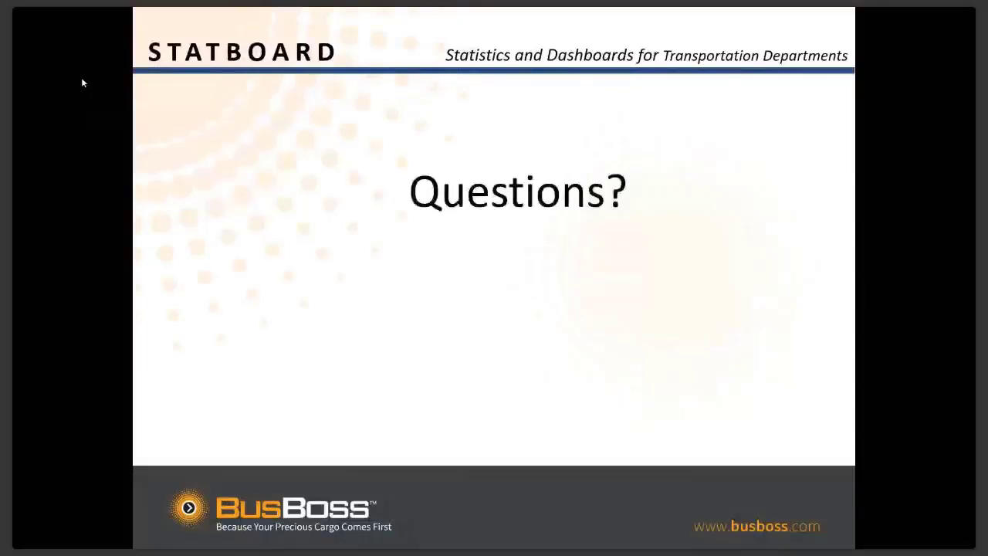
{"action": "key", "text": "Left"}
{"action": "left_click", "coordinate": [83, 81]}
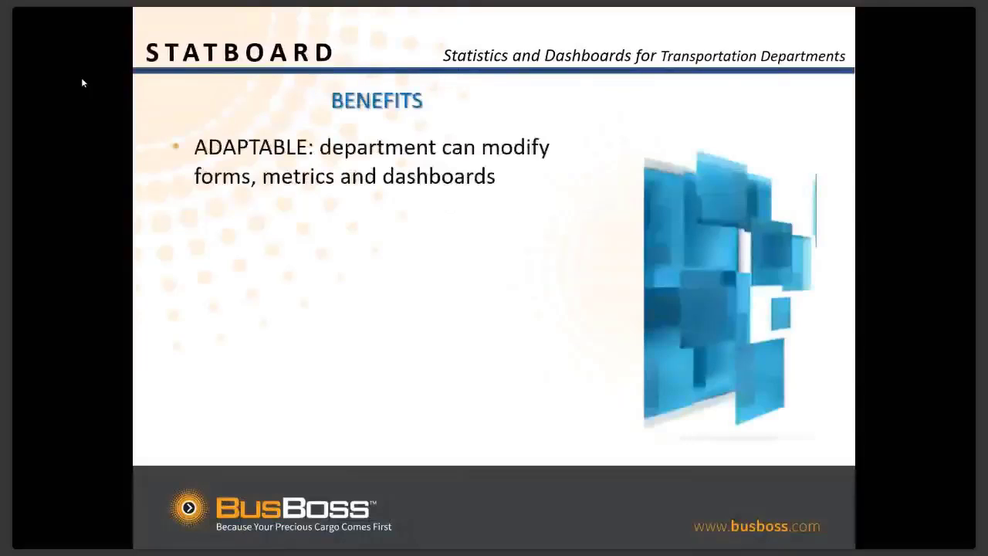